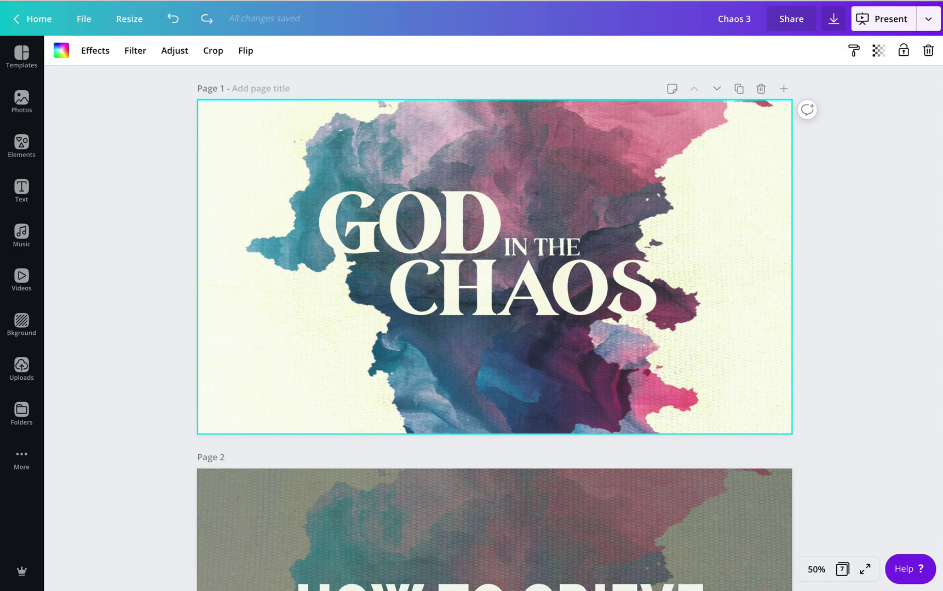
Step: Look through the presentation from the title page to page 5 and return to page 1
{"action": "scroll", "coordinate": [846, 449], "scroll_direction": "down", "scroll_amount": 10}
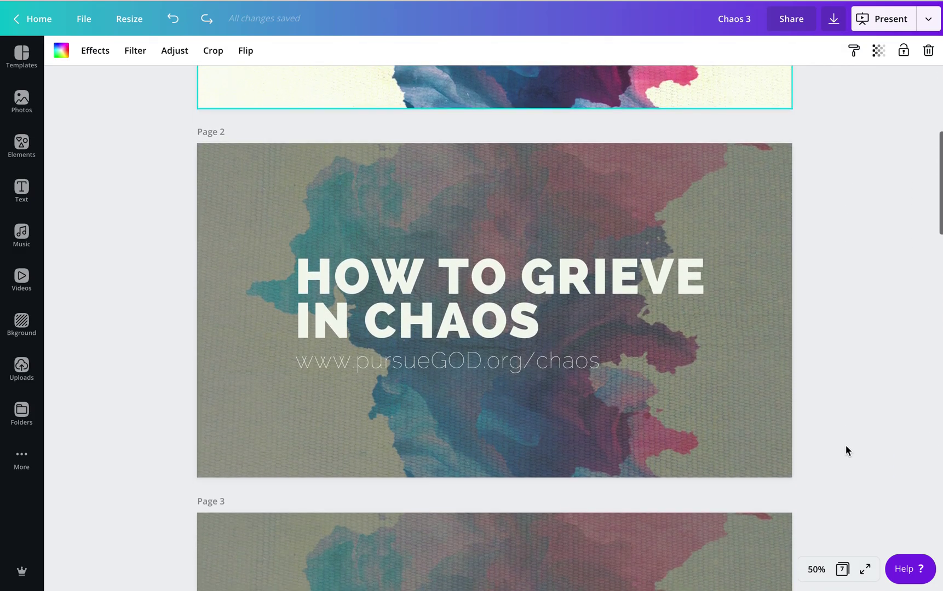
{"action": "scroll", "coordinate": [845, 450], "scroll_direction": "down", "scroll_amount": 6}
{"action": "scroll", "coordinate": [845, 450], "scroll_direction": "up", "scroll_amount": 16}
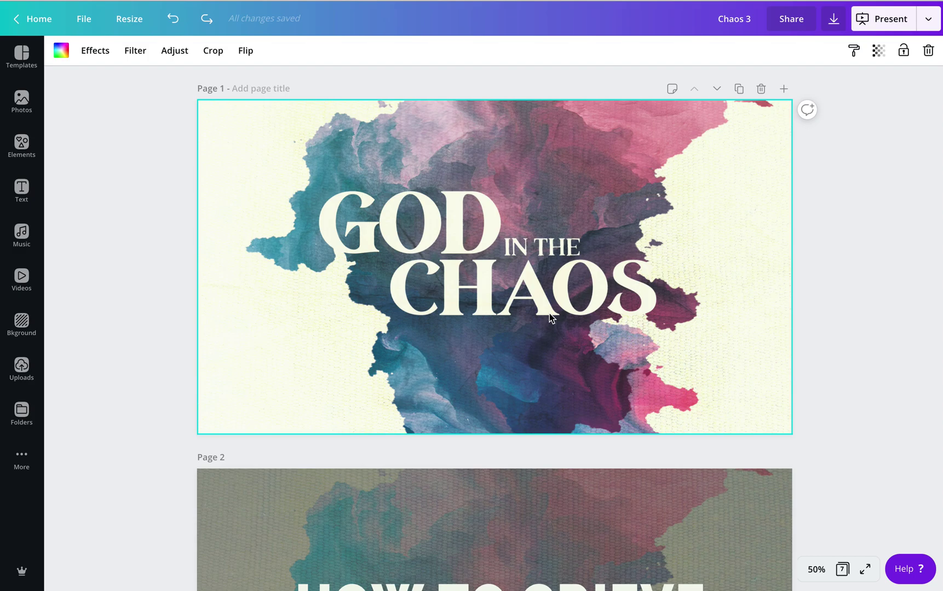
{"action": "scroll", "coordinate": [550, 314], "scroll_direction": "down", "scroll_amount": 5}
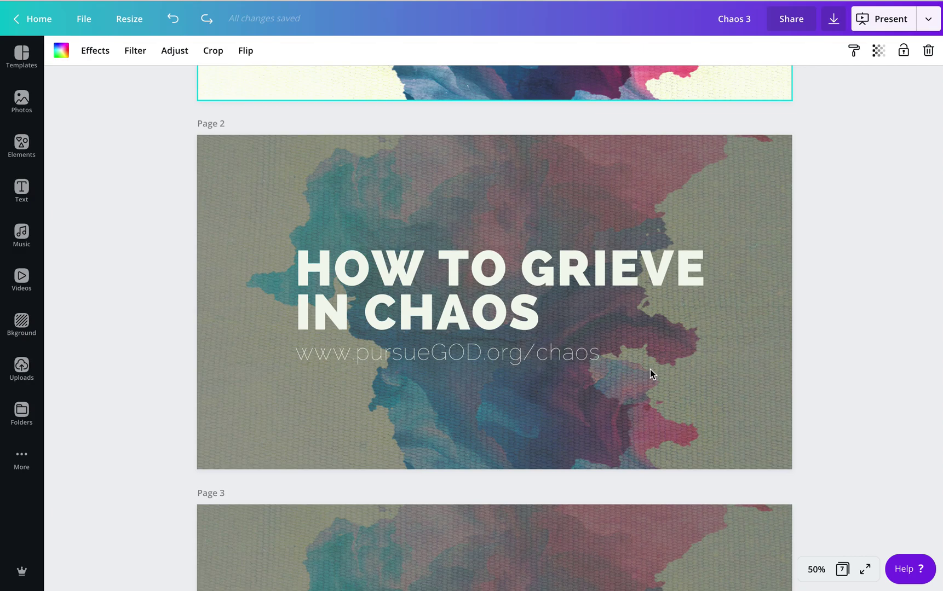
{"action": "scroll", "coordinate": [650, 369], "scroll_direction": "up", "scroll_amount": 5}
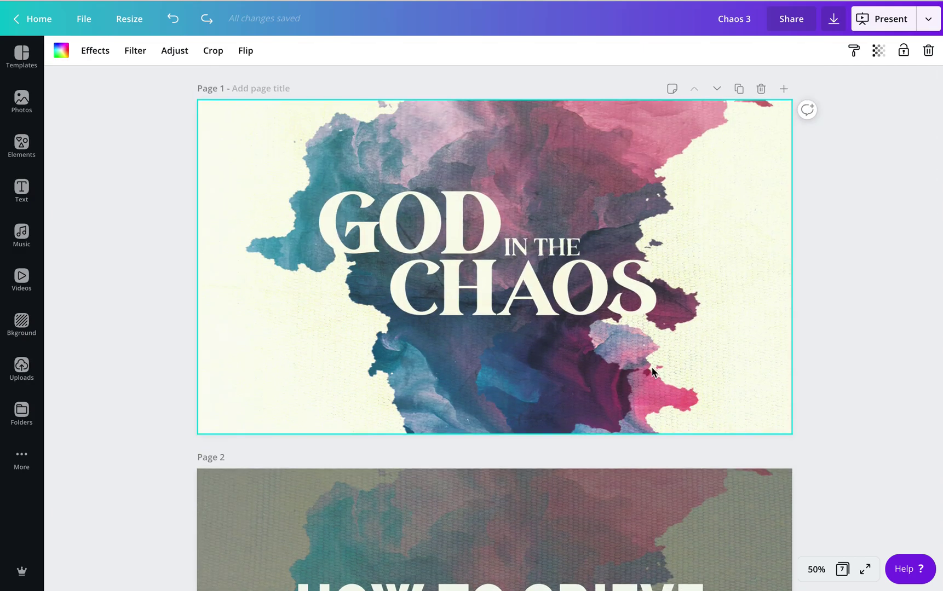
{"action": "scroll", "coordinate": [650, 370], "scroll_direction": "down", "scroll_amount": 5}
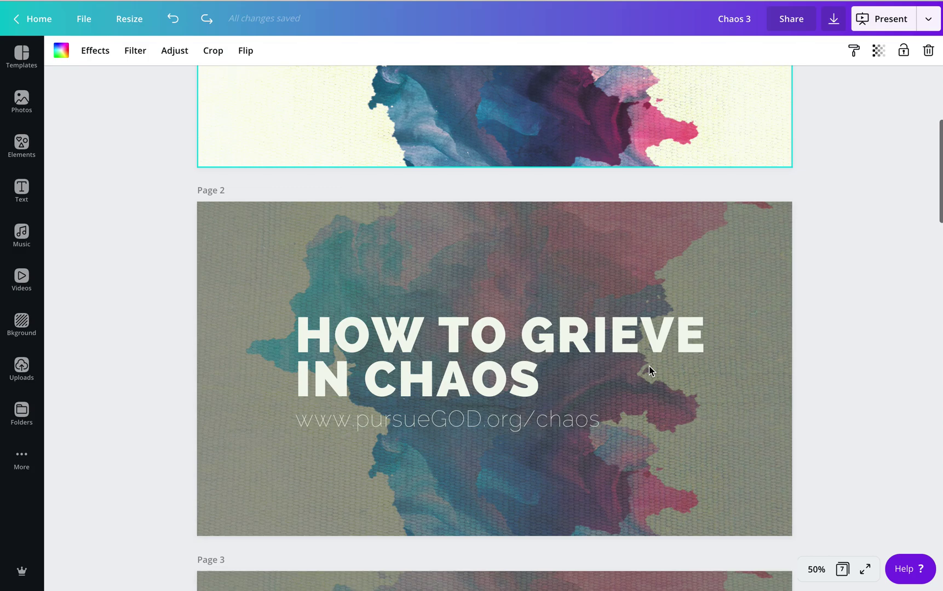
{"action": "scroll", "coordinate": [649, 367], "scroll_direction": "down", "scroll_amount": 5}
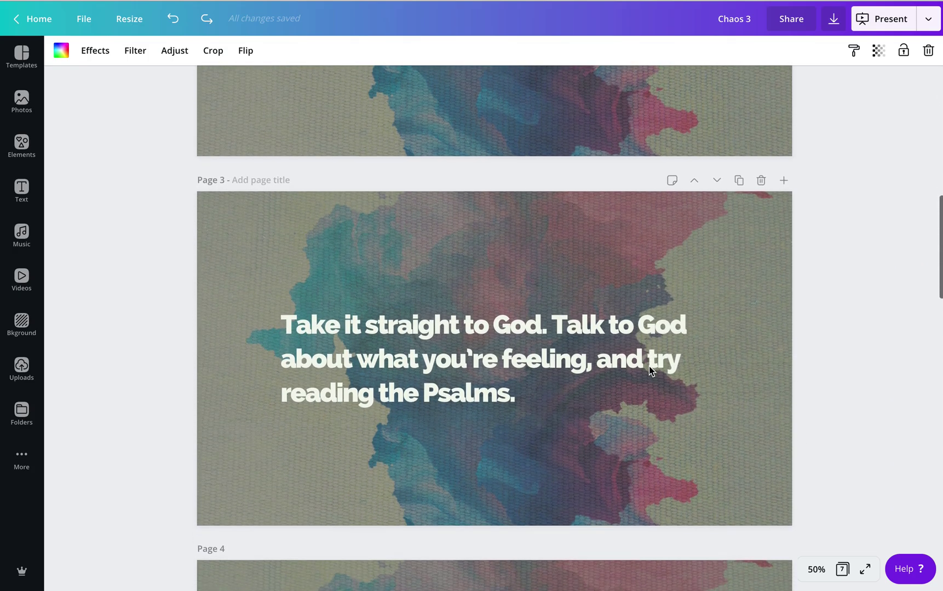
{"action": "scroll", "coordinate": [640, 365], "scroll_direction": "down", "scroll_amount": 5}
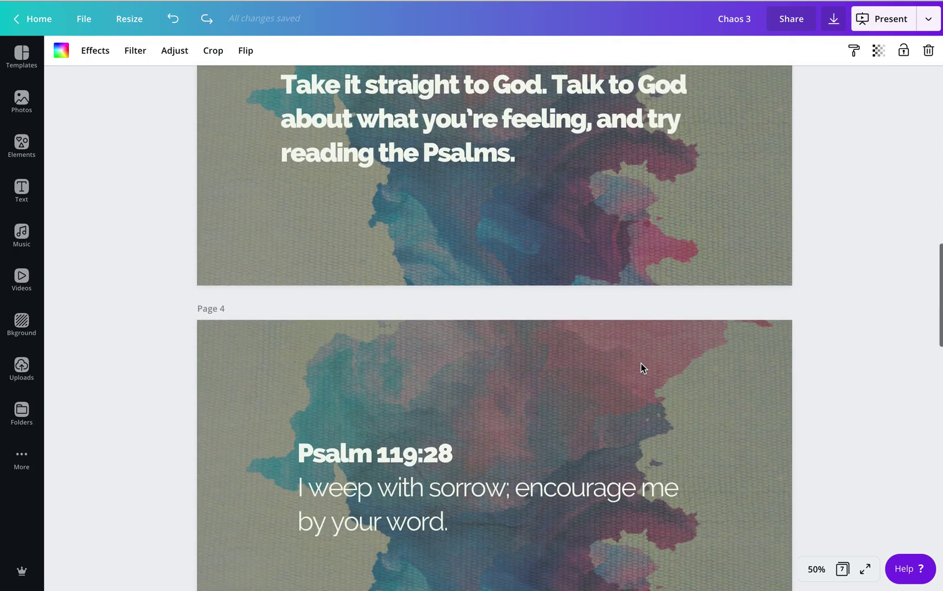
{"action": "scroll", "coordinate": [640, 364], "scroll_direction": "down", "scroll_amount": 5}
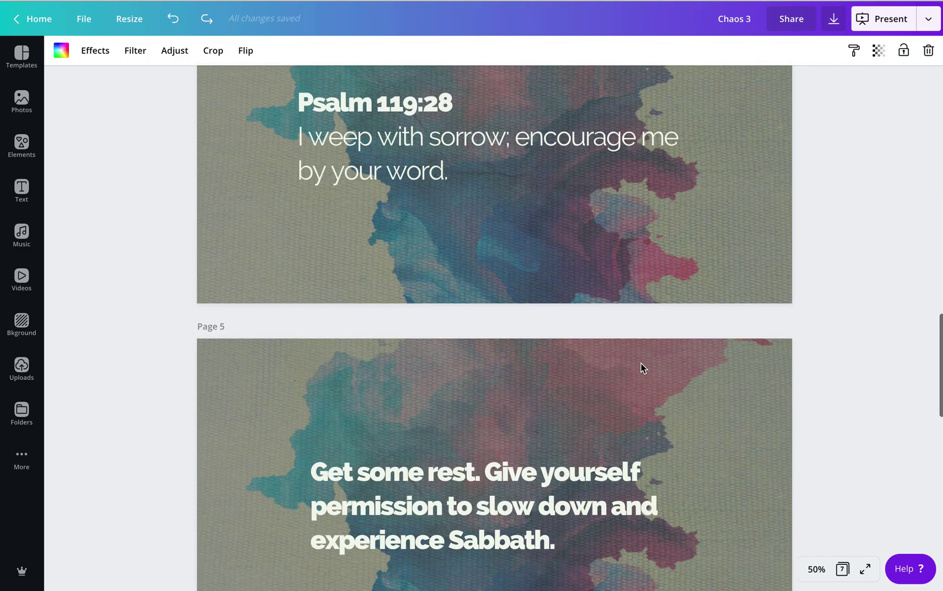
{"action": "scroll", "coordinate": [640, 365], "scroll_direction": "up", "scroll_amount": 15}
{"action": "scroll", "coordinate": [640, 364], "scroll_direction": "up", "scroll_amount": 6}
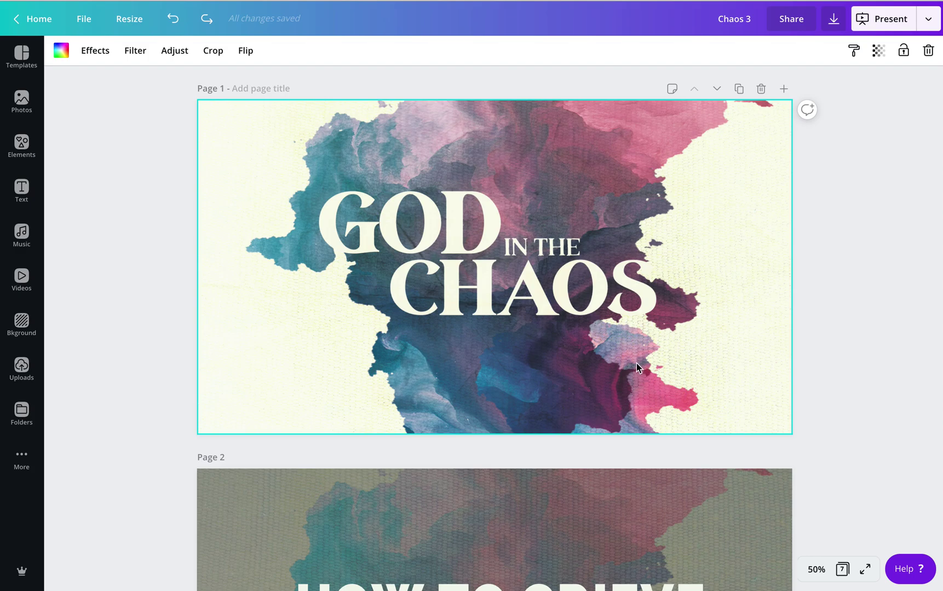
Step: Slightly narrow the "HOW TO GRIEVE IN CHAOS" text box on page 2 to fit its text more closely
{"action": "scroll", "coordinate": [633, 361], "scroll_direction": "down", "scroll_amount": 5}
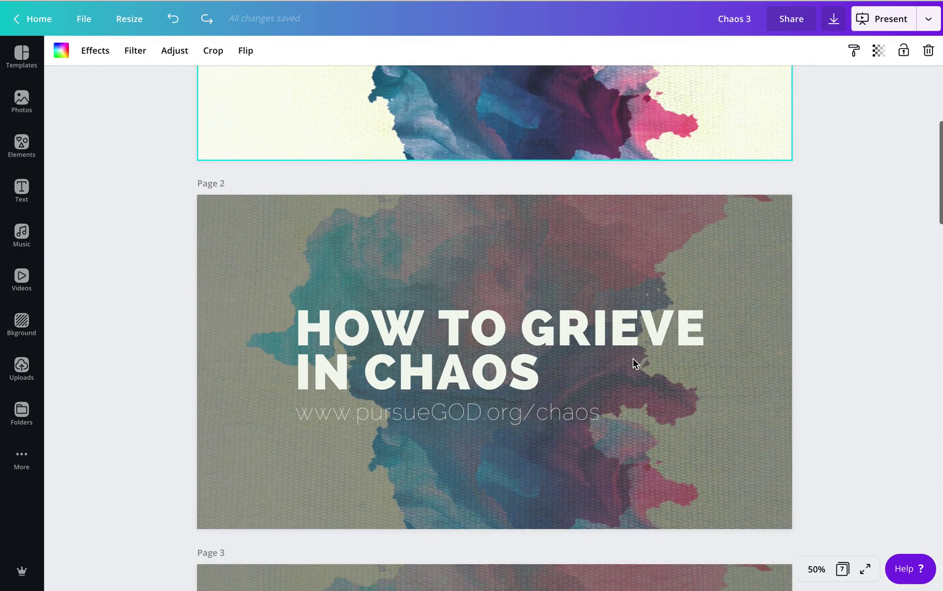
{"action": "left_click", "coordinate": [569, 337]}
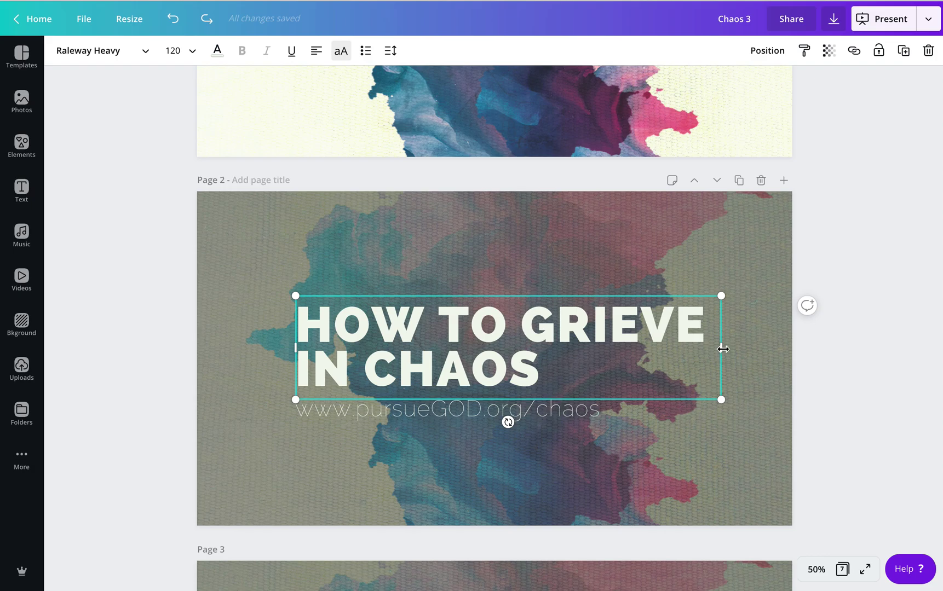
{"action": "mouse_move", "coordinate": [727, 348]}
{"action": "left_mouse_down"}
{"action": "mouse_move", "coordinate": [753, 349]}
{"action": "mouse_move", "coordinate": [505, 340]}
{"action": "mouse_move", "coordinate": [758, 352]}
{"action": "mouse_move", "coordinate": [684, 348]}
{"action": "mouse_move", "coordinate": [732, 348]}
{"action": "mouse_move", "coordinate": [692, 347]}
{"action": "mouse_move", "coordinate": [729, 346]}
{"action": "mouse_move", "coordinate": [718, 346]}
{"action": "left_mouse_up"}
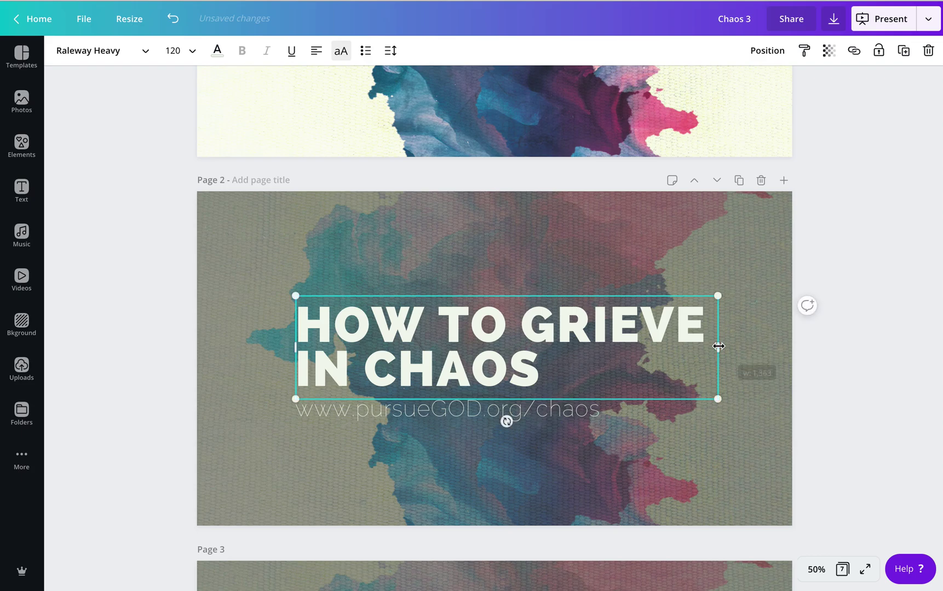
Step: Examine the heading and web address on page 2, selecting the two text boxes together and individually
{"action": "left_click", "coordinate": [246, 311]}
{"action": "left_click_drag", "start_coordinate": [268, 333], "coordinate": [472, 420]}
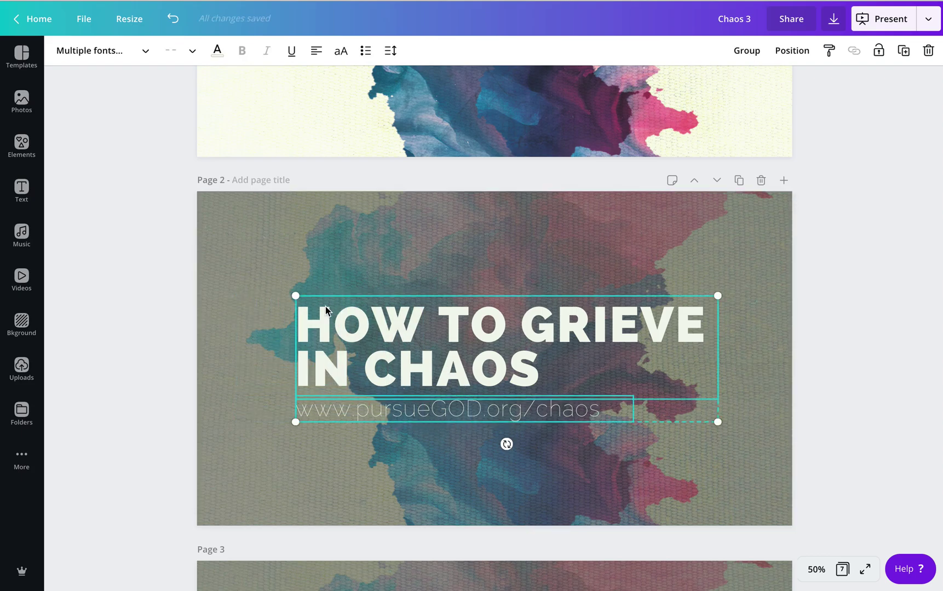
{"action": "left_click", "coordinate": [256, 294]}
{"action": "left_click_drag", "start_coordinate": [298, 330], "coordinate": [428, 434]}
{"action": "left_click", "coordinate": [421, 419]}
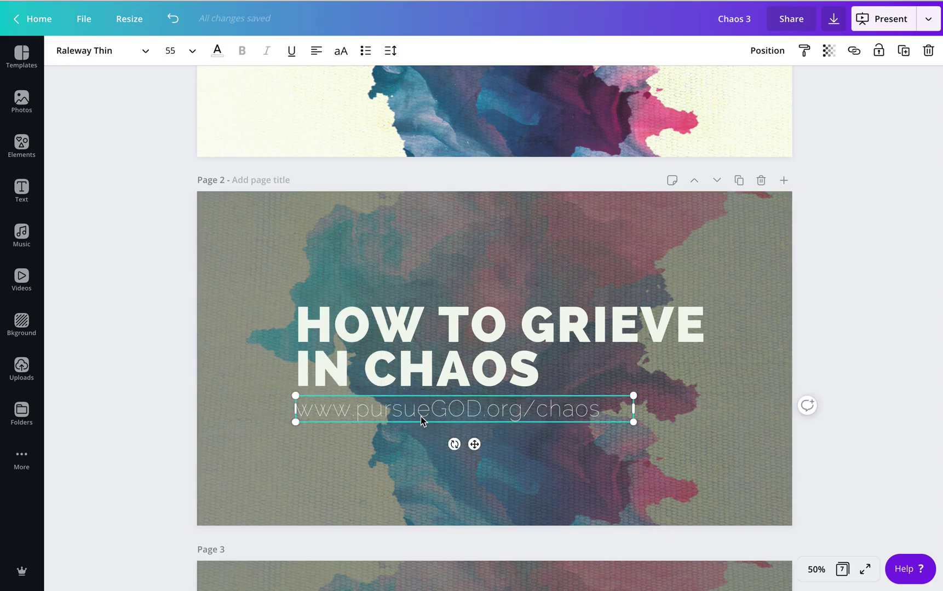
{"action": "left_click", "coordinate": [421, 364]}
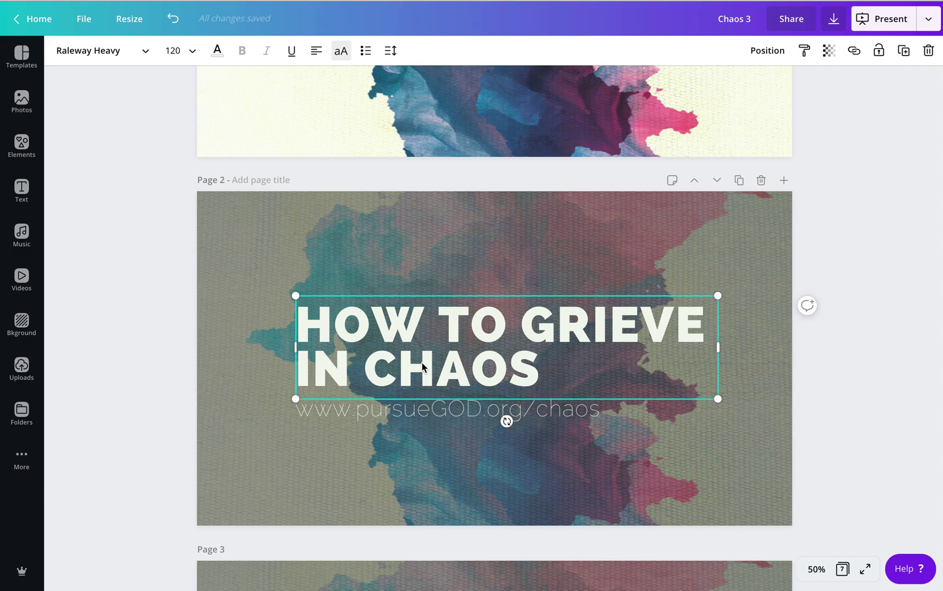
{"action": "left_click", "coordinate": [441, 416]}
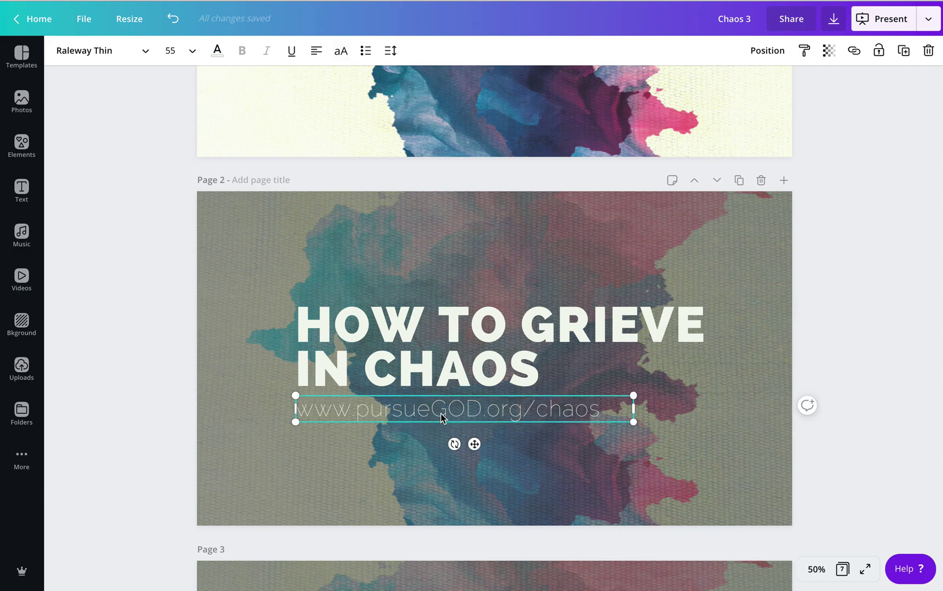
Step: Select the heading and web address on page 2 together and center them horizontally and vertically on the page
{"action": "left_click", "coordinate": [259, 332]}
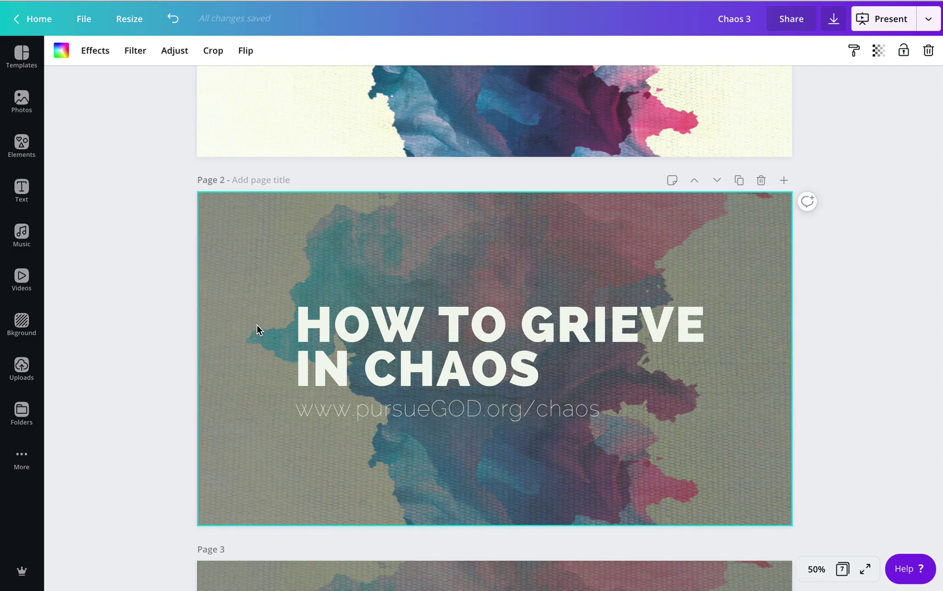
{"action": "left_click_drag", "start_coordinate": [254, 317], "coordinate": [437, 431]}
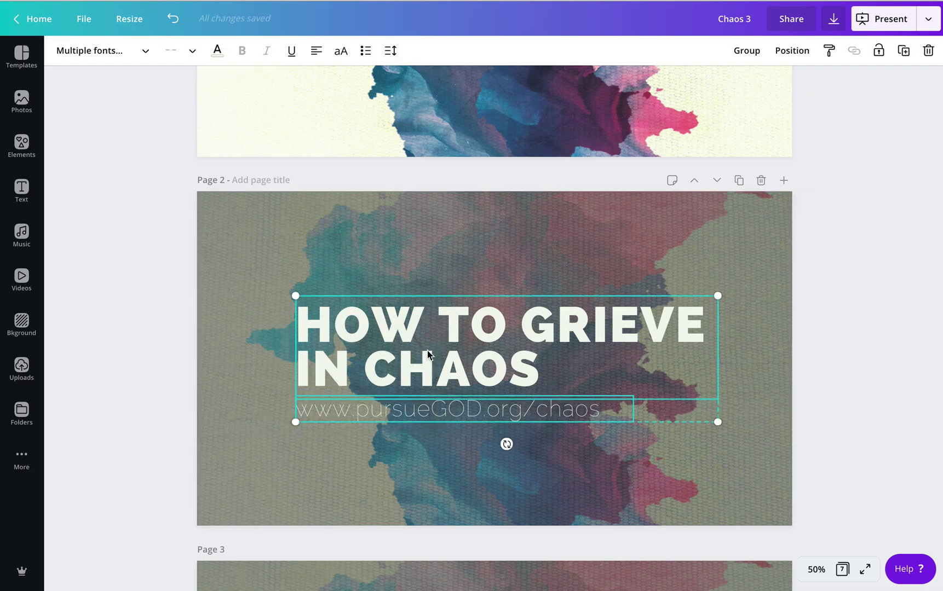
{"action": "mouse_move", "coordinate": [422, 347]}
{"action": "left_mouse_down"}
{"action": "mouse_move", "coordinate": [448, 343]}
{"action": "mouse_move", "coordinate": [406, 343]}
{"action": "left_mouse_up"}
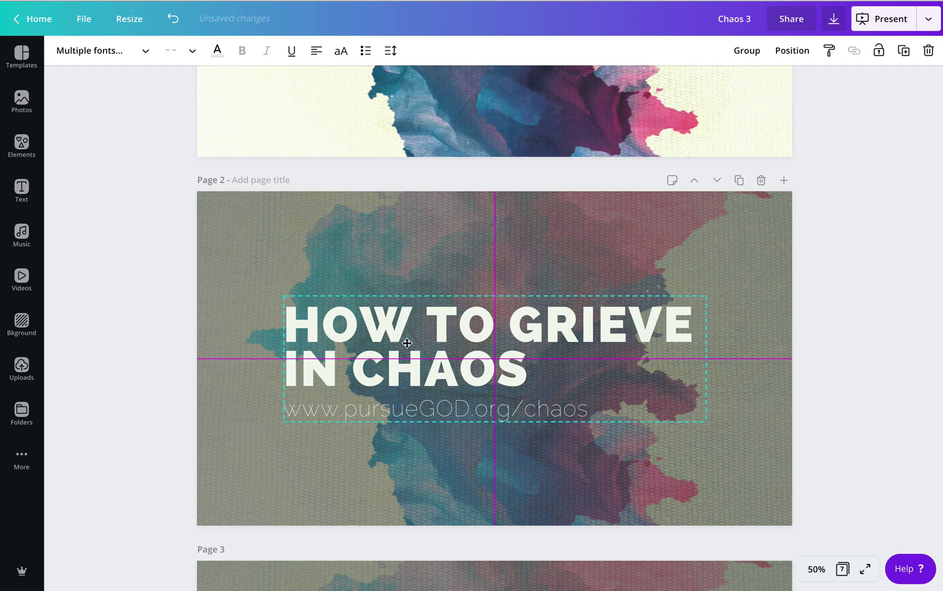
{"action": "mouse_move", "coordinate": [407, 343]}
{"action": "left_mouse_down"}
{"action": "mouse_move", "coordinate": [461, 343]}
{"action": "mouse_move", "coordinate": [409, 341]}
{"action": "left_mouse_up"}
{"action": "left_click", "coordinate": [249, 326]}
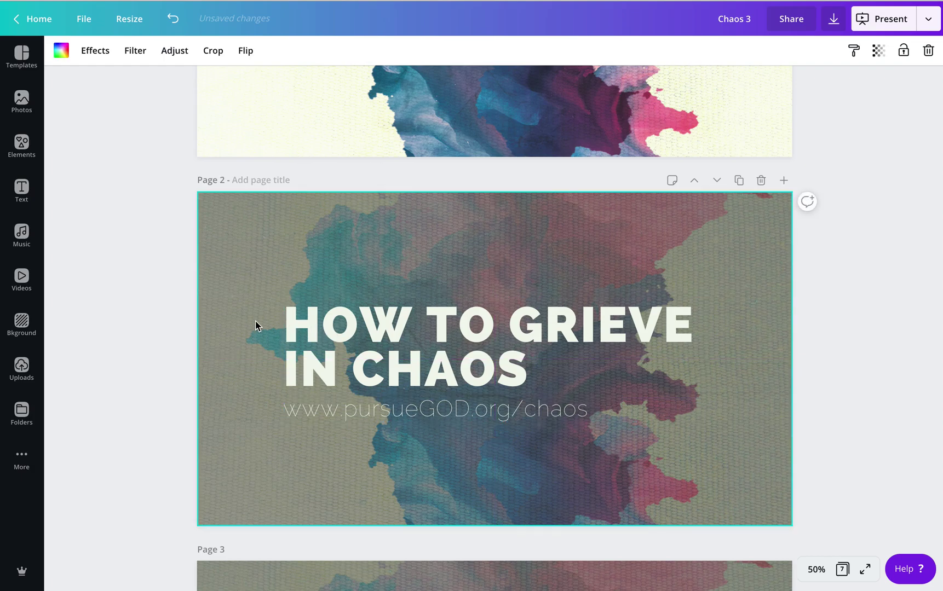
Step: Trim the page 2 heading's text box a little more and re-center the heading and web address together
{"action": "left_click", "coordinate": [605, 349]}
{"action": "mouse_move", "coordinate": [706, 347]}
{"action": "left_mouse_down"}
{"action": "mouse_move", "coordinate": [724, 347]}
{"action": "mouse_move", "coordinate": [680, 344]}
{"action": "mouse_move", "coordinate": [703, 344]}
{"action": "left_mouse_up"}
{"action": "left_click", "coordinate": [238, 314]}
{"action": "left_click_drag", "start_coordinate": [238, 313], "coordinate": [414, 442]}
{"action": "mouse_move", "coordinate": [383, 357]}
{"action": "left_mouse_down"}
{"action": "mouse_move", "coordinate": [403, 361]}
{"action": "mouse_move", "coordinate": [378, 361]}
{"action": "left_mouse_up"}
{"action": "left_click", "coordinate": [407, 460]}
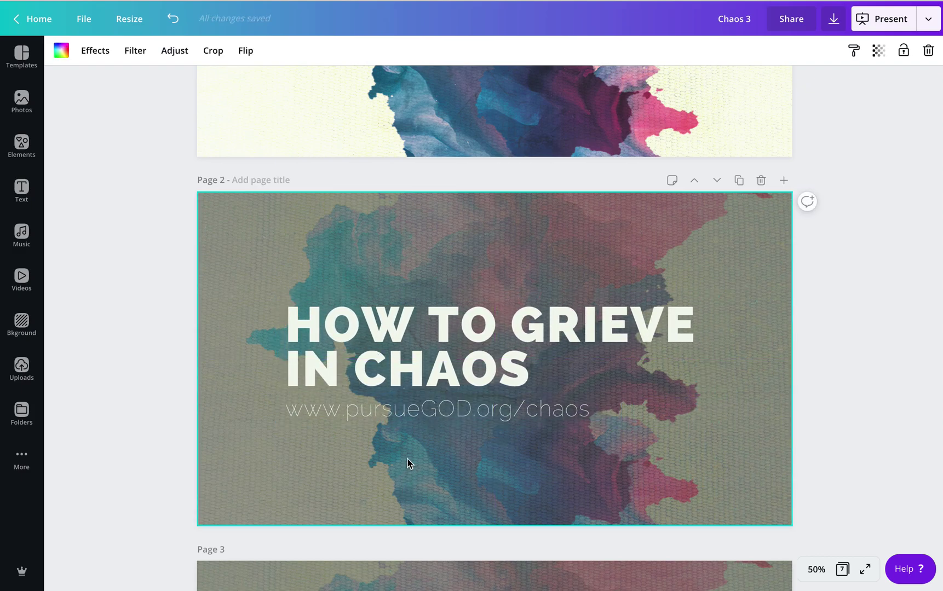
Step: Widen the text box on page 3 so "about" joins the first line, and center it on the page
{"action": "scroll", "coordinate": [408, 459], "scroll_direction": "down", "scroll_amount": 5}
{"action": "left_click", "coordinate": [453, 463]}
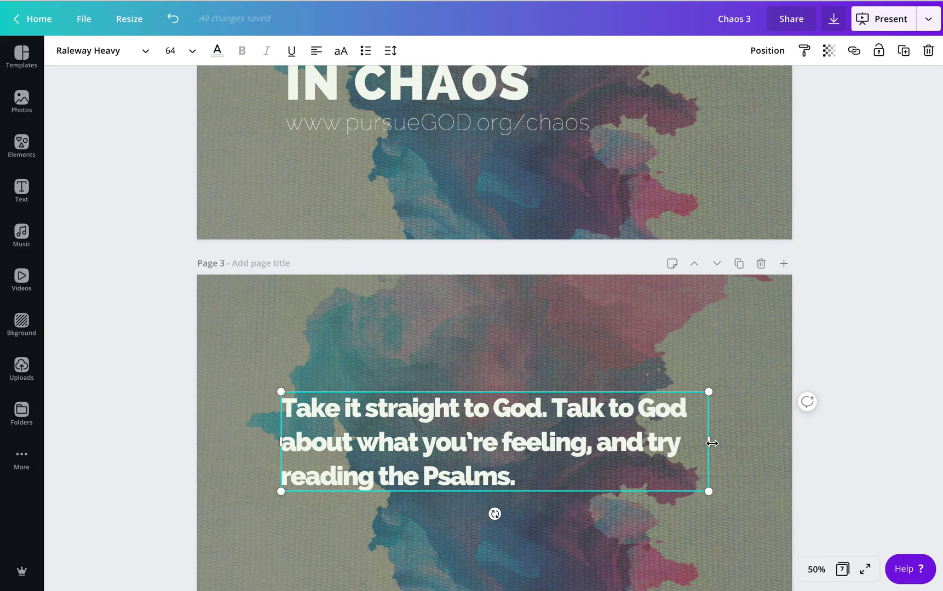
{"action": "left_click_drag", "start_coordinate": [706, 442], "coordinate": [791, 439]}
{"action": "left_click", "coordinate": [610, 522]}
{"action": "left_click_drag", "start_coordinate": [587, 450], "coordinate": [545, 450]}
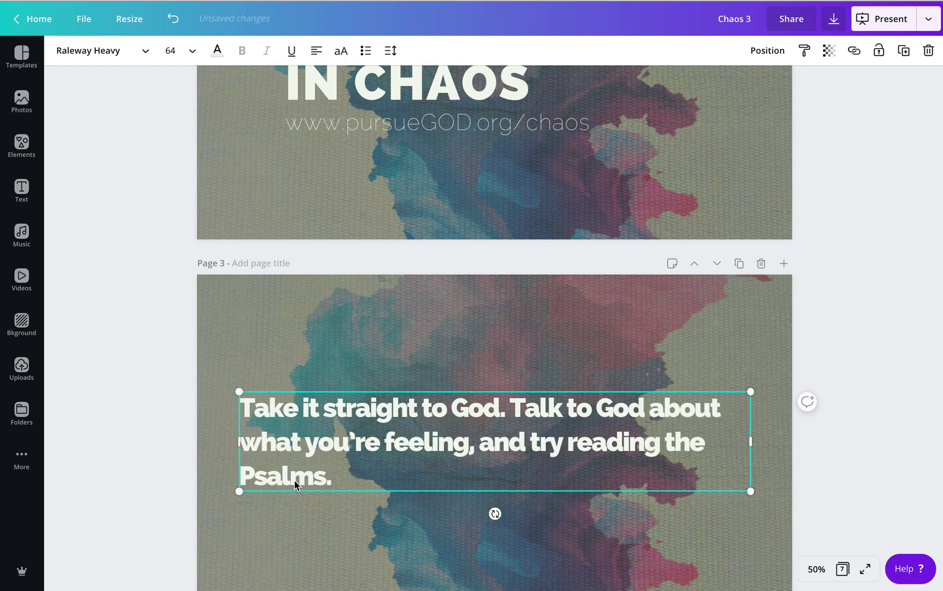
Step: Narrow the page 3 text box so the second line starts with "God about", and re-center it horizontally on the page
{"action": "left_click_drag", "start_coordinate": [751, 442], "coordinate": [613, 433]}
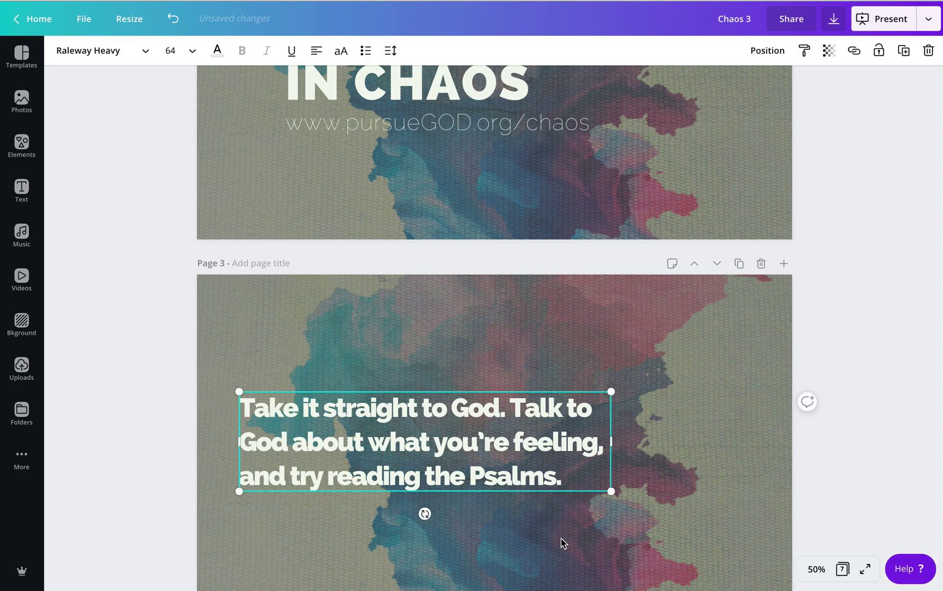
{"action": "left_click", "coordinate": [561, 538]}
{"action": "left_click_drag", "start_coordinate": [410, 435], "coordinate": [478, 435]}
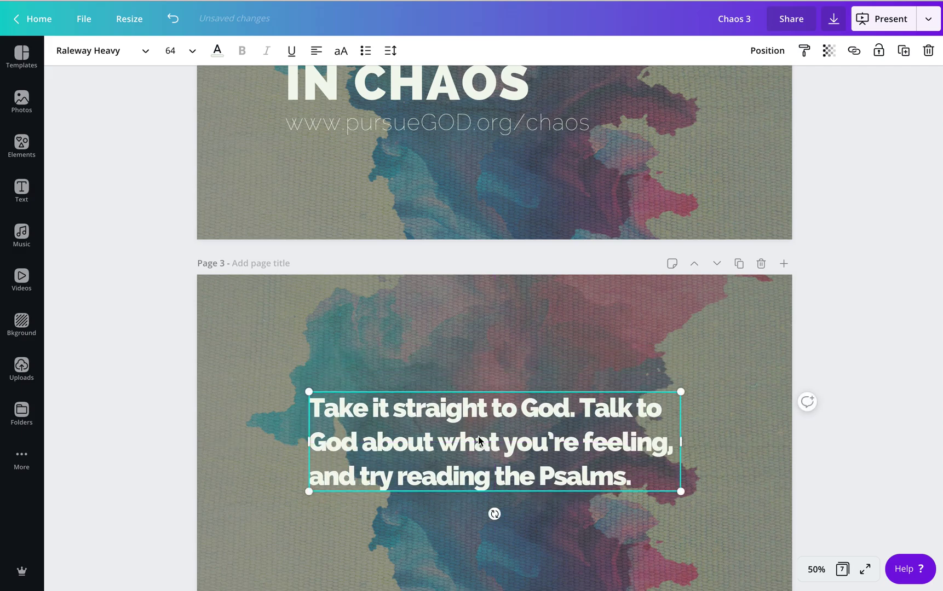
Step: Examine the fonts in the Psalm 119:28 text box on page 4 by entering it and highlighting all its text
{"action": "scroll", "coordinate": [478, 435], "scroll_direction": "down", "scroll_amount": 6}
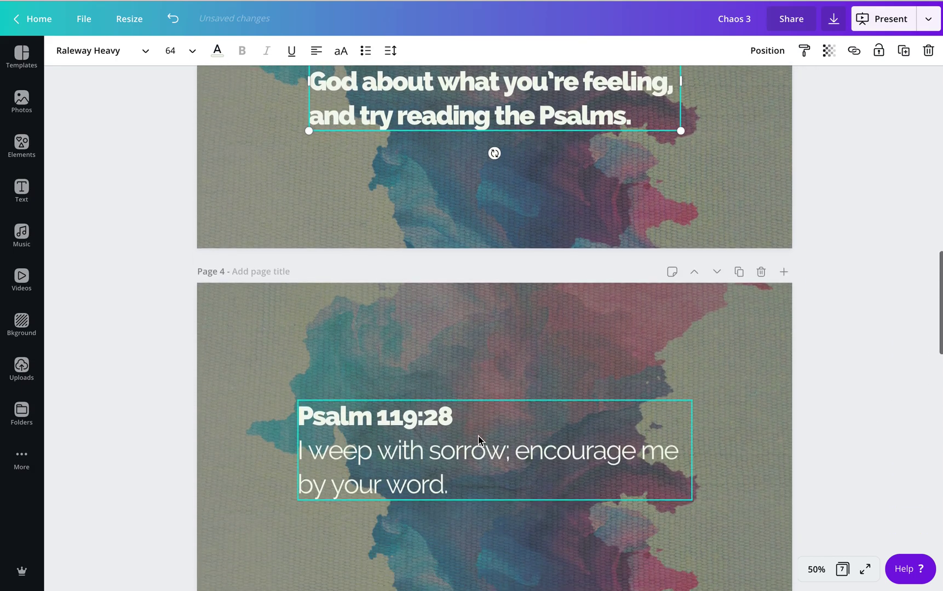
{"action": "left_click", "coordinate": [504, 443]}
{"action": "left_click", "coordinate": [572, 442]}
{"action": "left_click", "coordinate": [589, 514]}
{"action": "left_click", "coordinate": [504, 442]}
{"action": "left_click", "coordinate": [504, 443]}
{"action": "left_click_drag", "start_coordinate": [450, 469], "coordinate": [413, 408]}
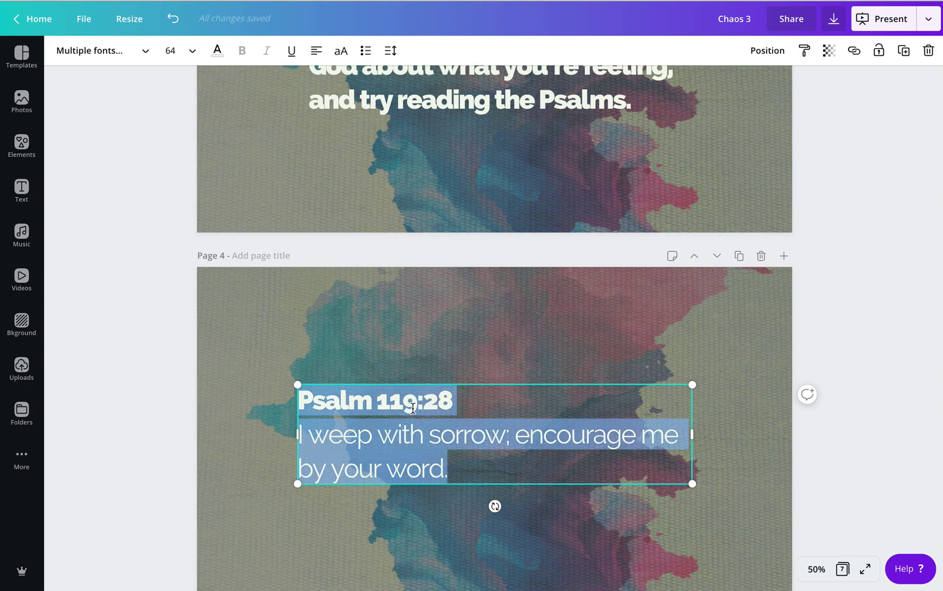
{"action": "left_click", "coordinate": [494, 361]}
{"action": "left_click", "coordinate": [433, 445]}
{"action": "left_click", "coordinate": [454, 474]}
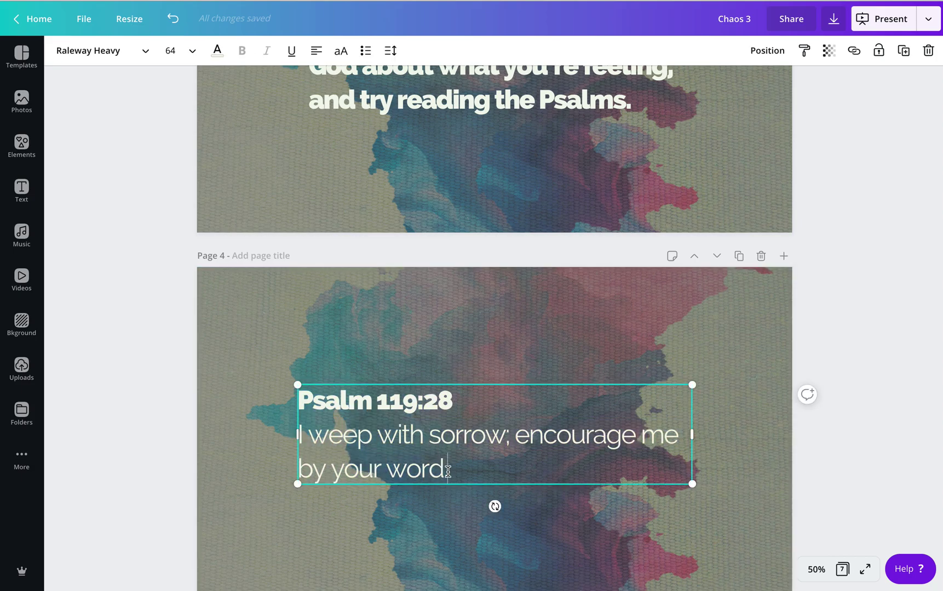
Step: Compare the fonts of the "Psalm 119:28" heading and the verse on page 4 by highlighting each separately
{"action": "left_click_drag", "start_coordinate": [454, 474], "coordinate": [300, 436]}
{"action": "triple_click", "coordinate": [351, 397]}
{"action": "left_click", "coordinate": [354, 396]}
{"action": "left_click_drag", "start_coordinate": [458, 398], "coordinate": [294, 393]}
{"action": "left_click", "coordinate": [374, 435]}
{"action": "left_click_drag", "start_coordinate": [450, 469], "coordinate": [301, 437]}
{"action": "key", "text": "ctrl+a"}
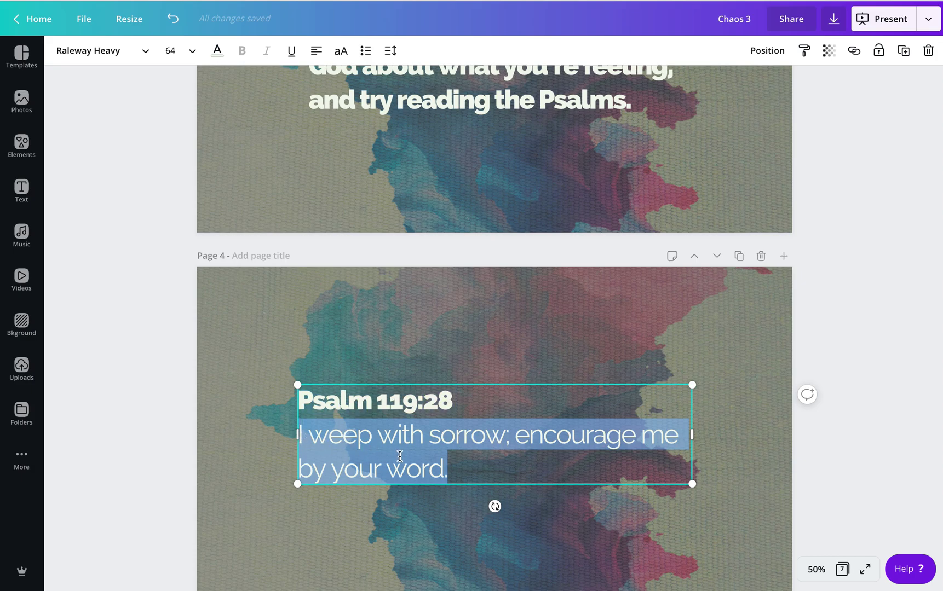
{"action": "left_click", "coordinate": [378, 435]}
{"action": "double_click", "coordinate": [345, 431]}
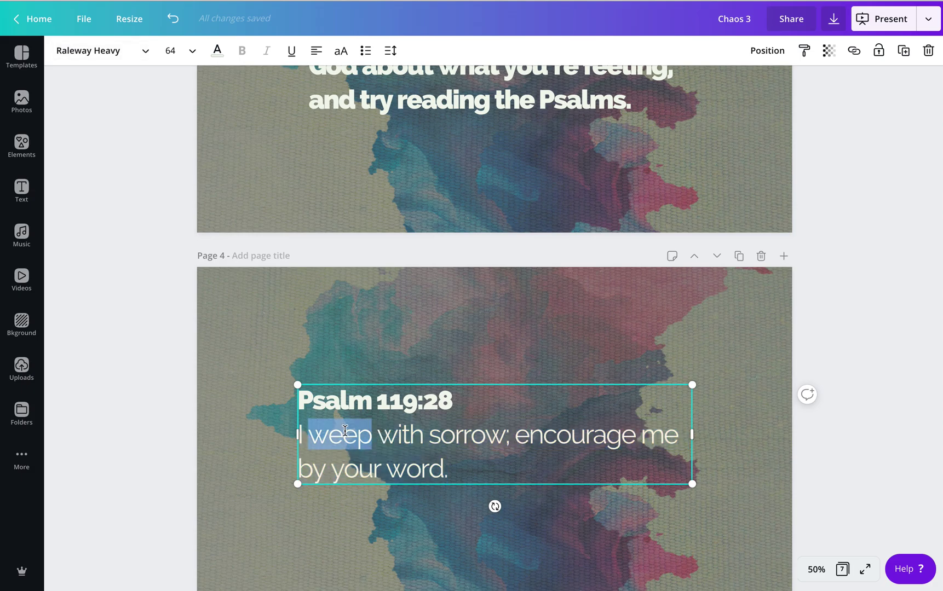
Step: Apply the Raleway font to the word "weep" in the page 4 verse, checking the heading's font first
{"action": "left_click", "coordinate": [140, 51]}
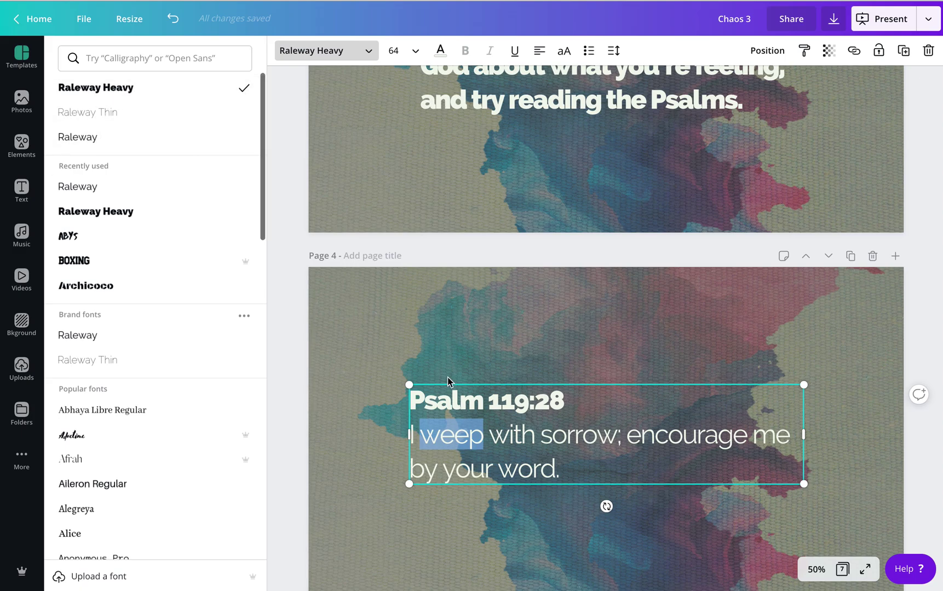
{"action": "left_click", "coordinate": [463, 398]}
{"action": "double_click", "coordinate": [464, 398]}
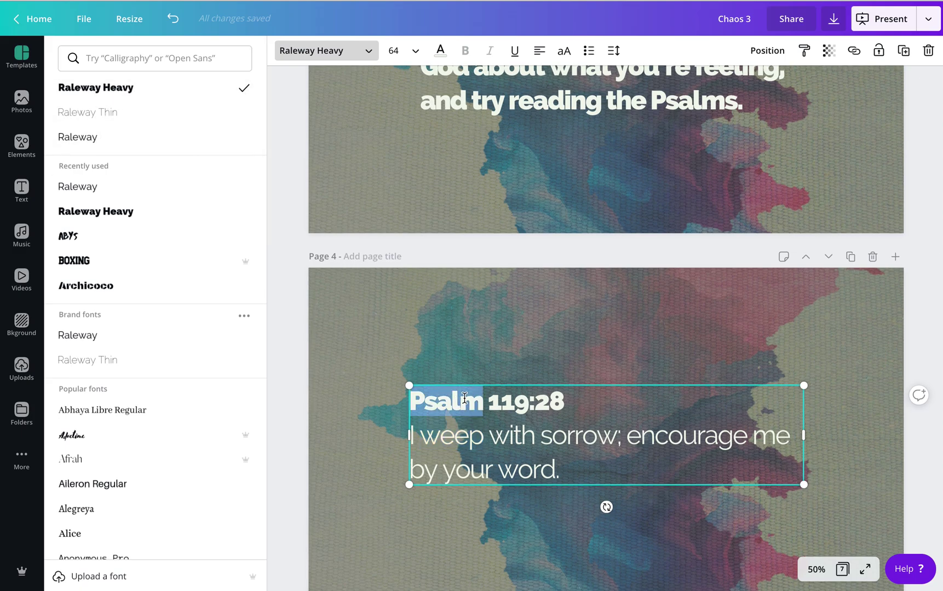
{"action": "double_click", "coordinate": [471, 431]}
{"action": "left_click", "coordinate": [109, 141]}
{"action": "left_click", "coordinate": [531, 469]}
{"action": "left_click", "coordinate": [390, 483]}
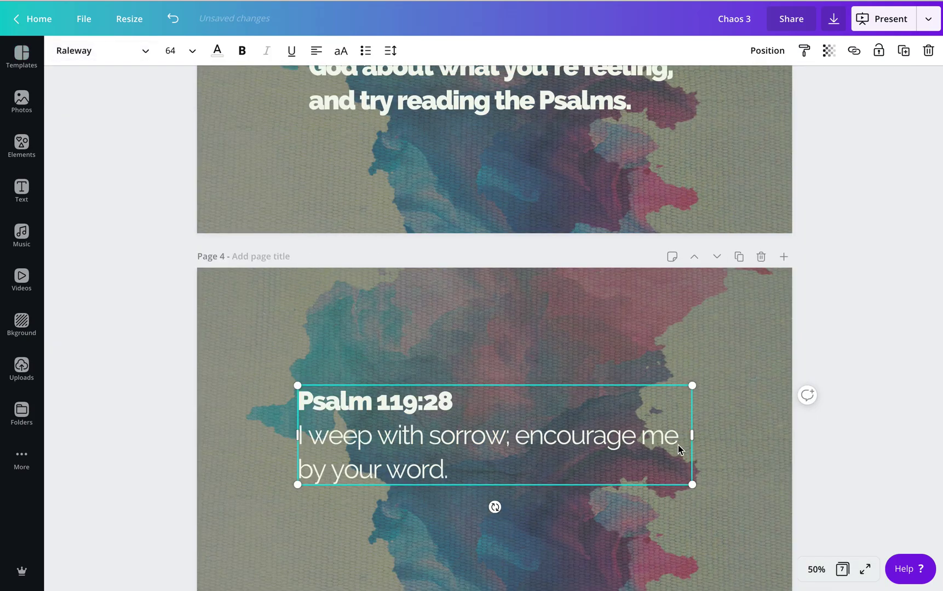
Step: Widen the Psalm 119:28 text box on page 4 so "by your" joins the verse's first line, and center it horizontally
{"action": "left_click_drag", "start_coordinate": [692, 435], "coordinate": [771, 438]}
{"action": "left_click_drag", "start_coordinate": [772, 438], "coordinate": [775, 438]}
{"action": "left_click", "coordinate": [652, 532]}
{"action": "left_click_drag", "start_coordinate": [559, 429], "coordinate": [518, 429]}
{"action": "left_click", "coordinate": [540, 521]}
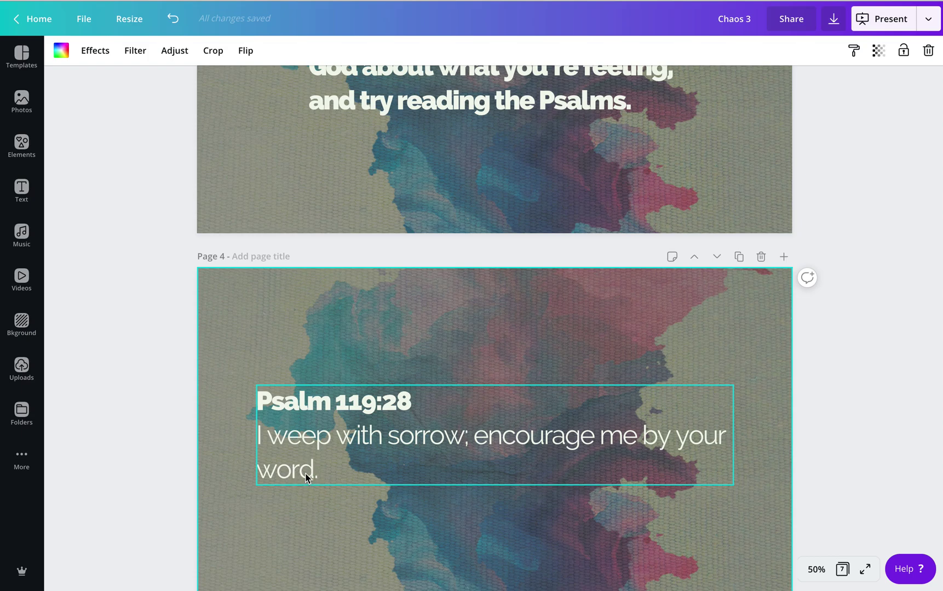
{"action": "left_click", "coordinate": [646, 469]}
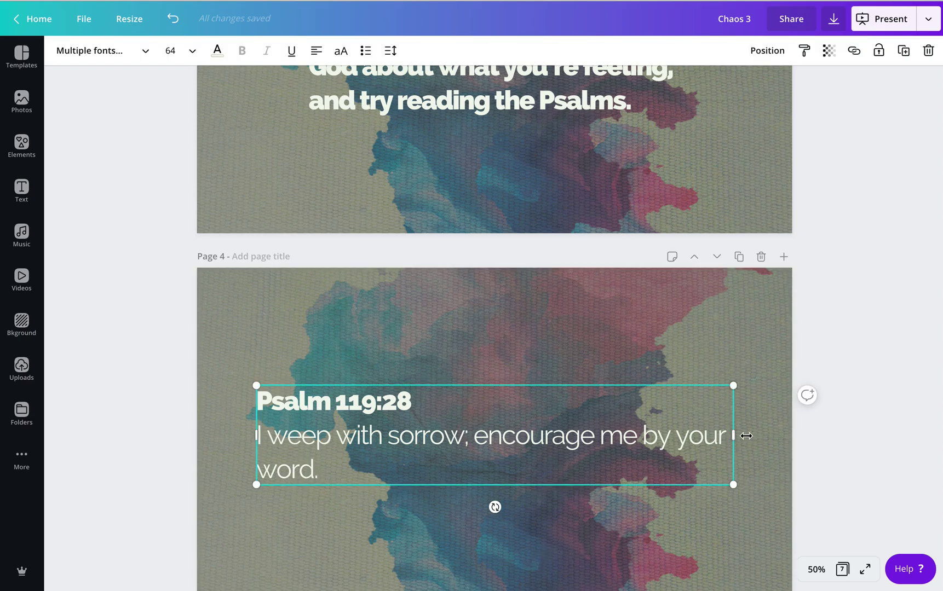
Step: Narrow the Psalm 119:28 text box on page 4 so the verse's first line ends at "encourage", and center it horizontally
{"action": "left_click_drag", "start_coordinate": [735, 435], "coordinate": [605, 431]}
{"action": "left_click", "coordinate": [548, 520]}
{"action": "left_click_drag", "start_coordinate": [408, 450], "coordinate": [472, 450]}
Step: Widen the text box on page 5 and replace its text with "Let's make a list." followed by a new line
{"action": "scroll", "coordinate": [472, 456], "scroll_direction": "down", "scroll_amount": 7}
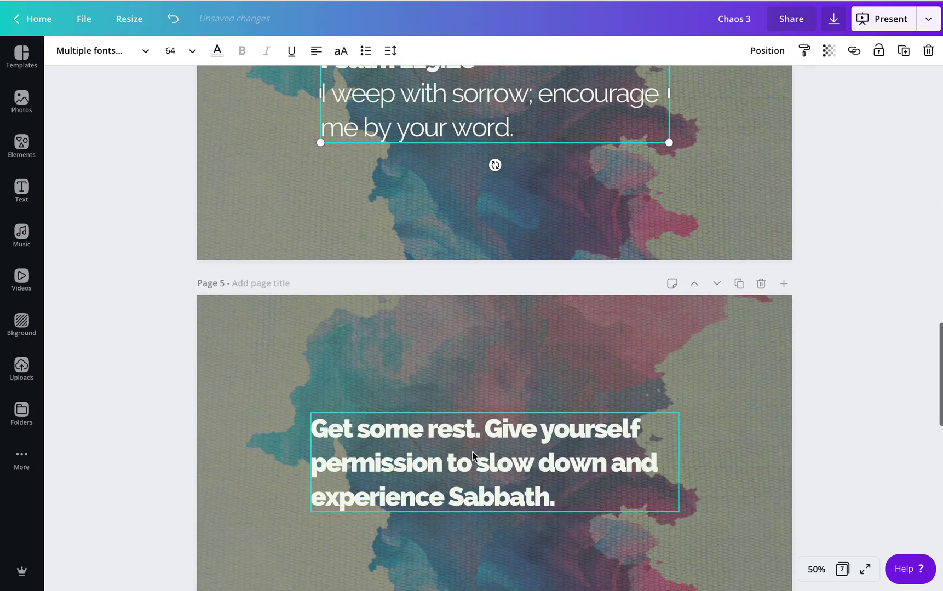
{"action": "left_click", "coordinate": [464, 435]}
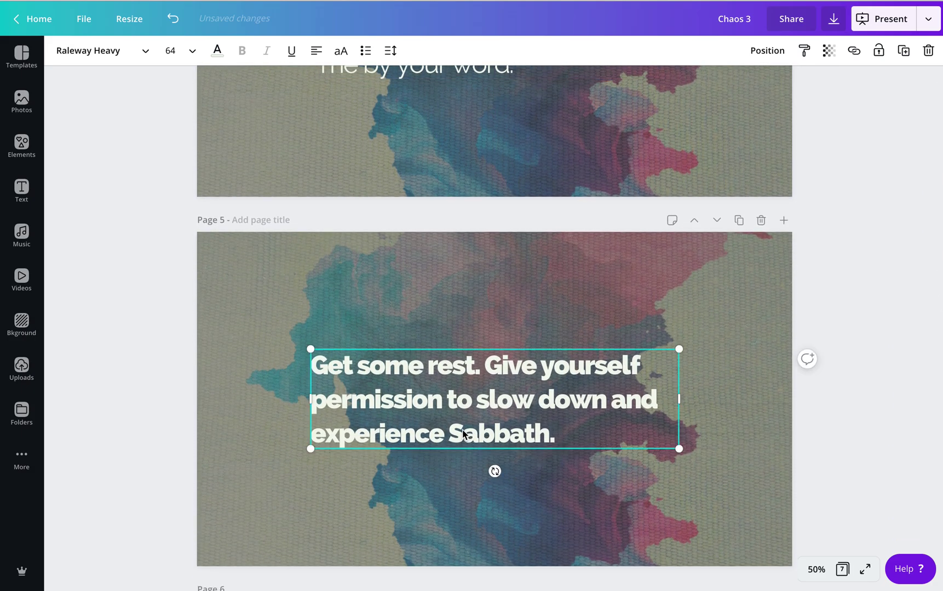
{"action": "left_click_drag", "start_coordinate": [680, 399], "coordinate": [726, 398]}
{"action": "left_click", "coordinate": [597, 412]}
{"action": "left_click_drag", "start_coordinate": [555, 434], "coordinate": [307, 362]}
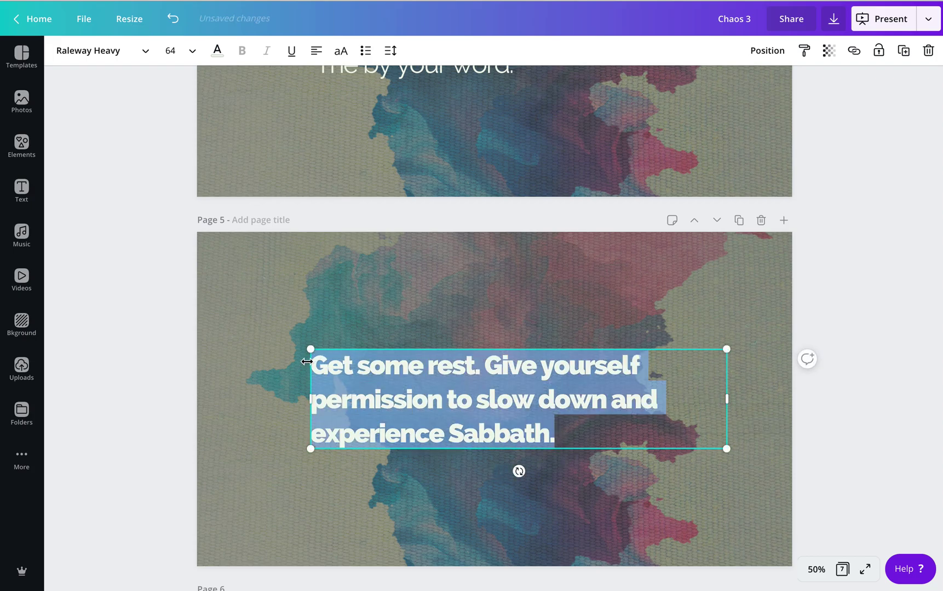
{"action": "type", "text": "Let's make a list"}
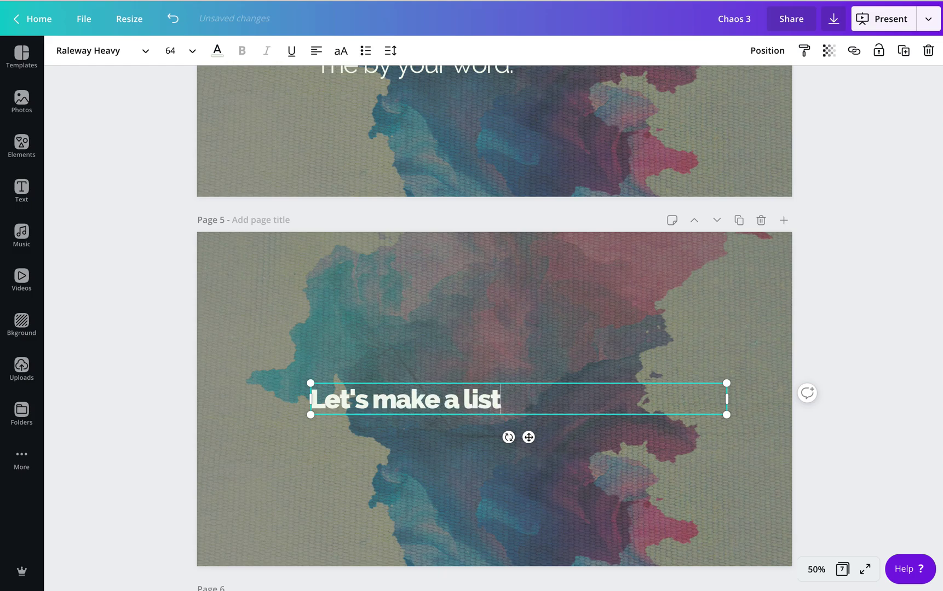
{"action": "type", "text": "."}
{"action": "key", "text": "Return"}
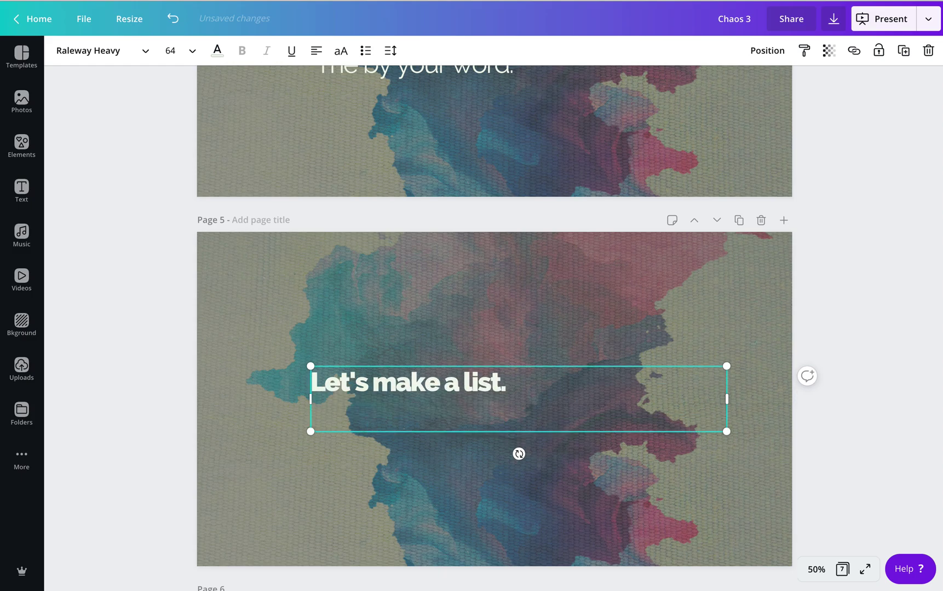
Step: Start a bulleted list under the page 5 heading with the item "This is the first point."
{"action": "scroll", "coordinate": [426, 341], "scroll_direction": "down", "scroll_amount": 2}
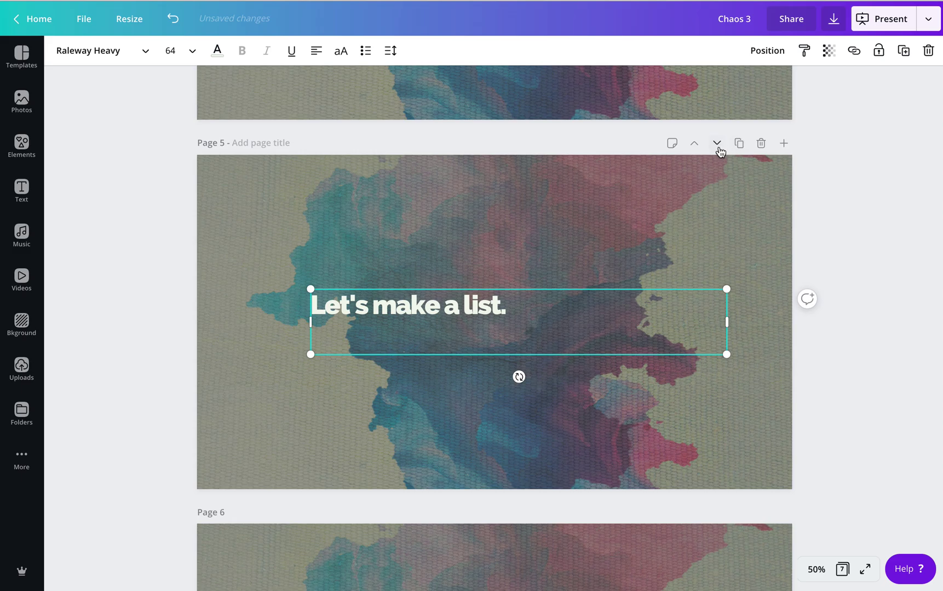
{"action": "left_click", "coordinate": [365, 53]}
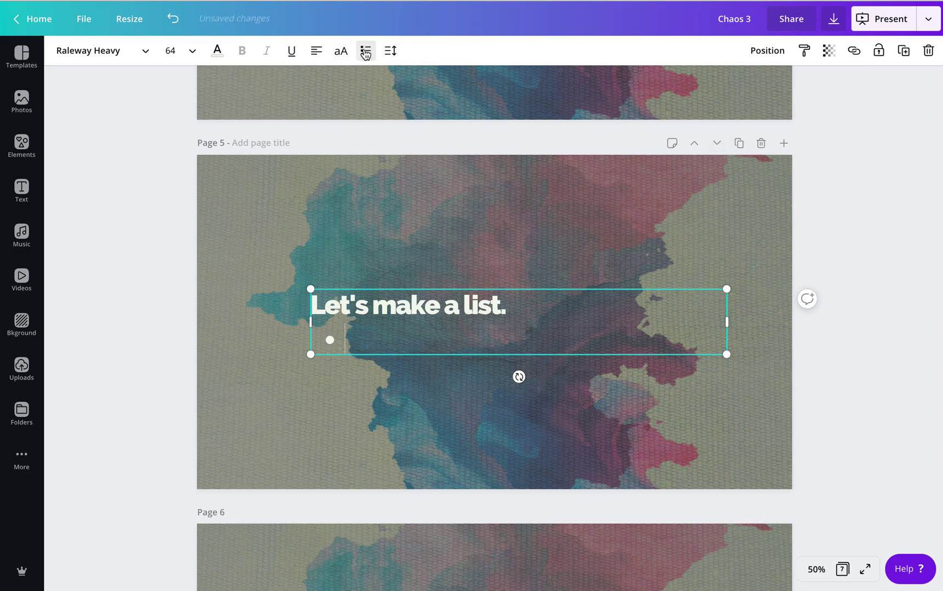
{"action": "type", "text": "This is "}
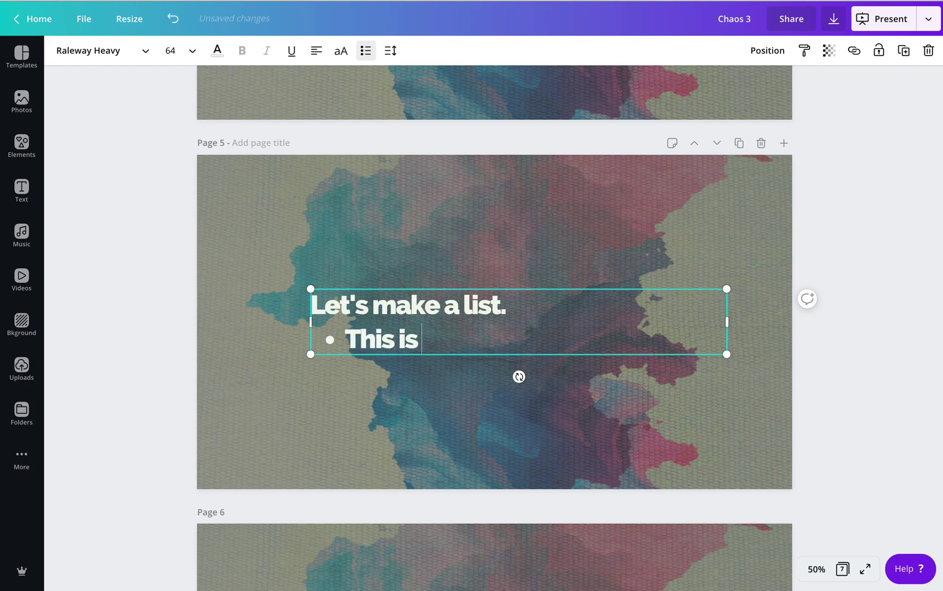
{"action": "type", "text": "the first poni"}
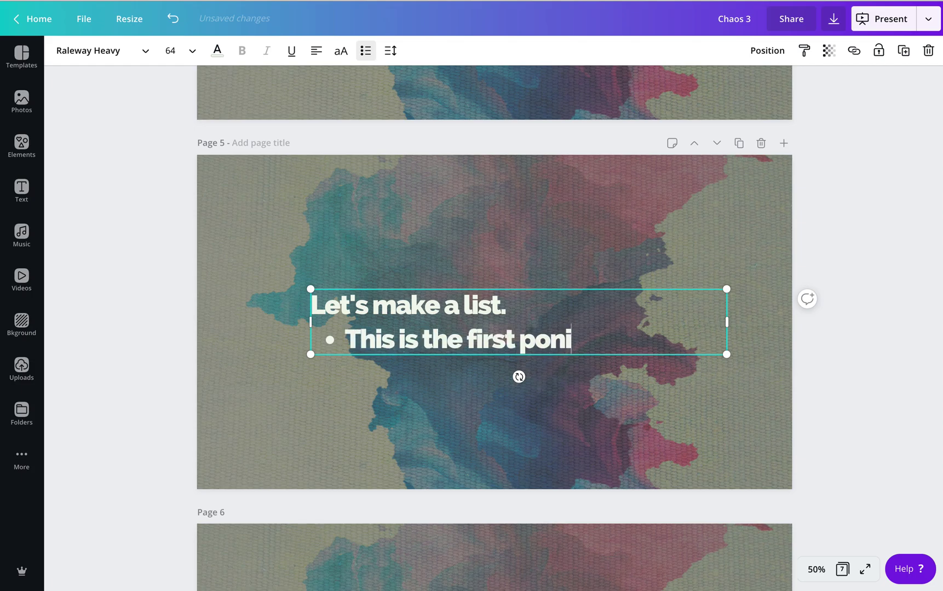
{"action": "key", "text": "BackSpace"}
{"action": "key", "text": "BackSpace"}
{"action": "type", "text": "int."}
{"action": "key", "text": "Return"}
Step: Add the bullets "This is the second point." and "This is the third point." to the page 5 list
{"action": "type", "text": "Thisi"}
{"action": "key", "text": "BackSpace"}
{"action": "type", "text": "is the s"}
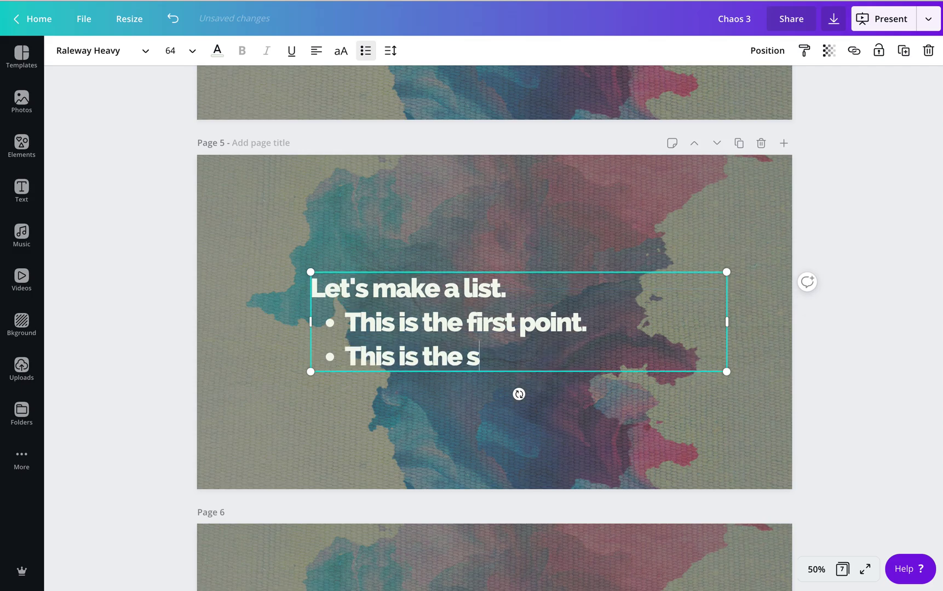
{"action": "type", "text": "econd poing."}
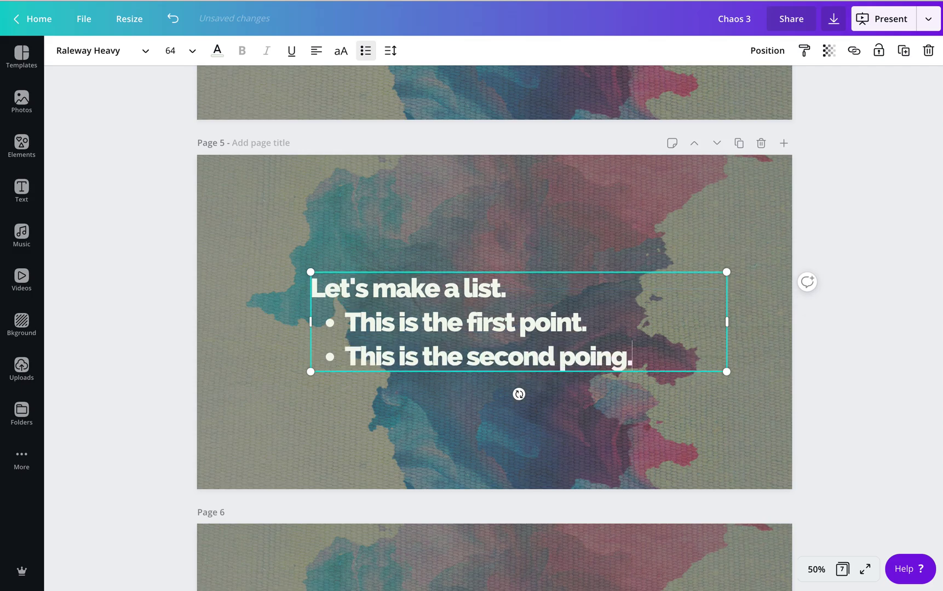
{"action": "key", "text": "BackSpace"}
{"action": "key", "text": "BackSpace"}
{"action": "type", "text": "t."}
{"action": "key", "text": "Return"}
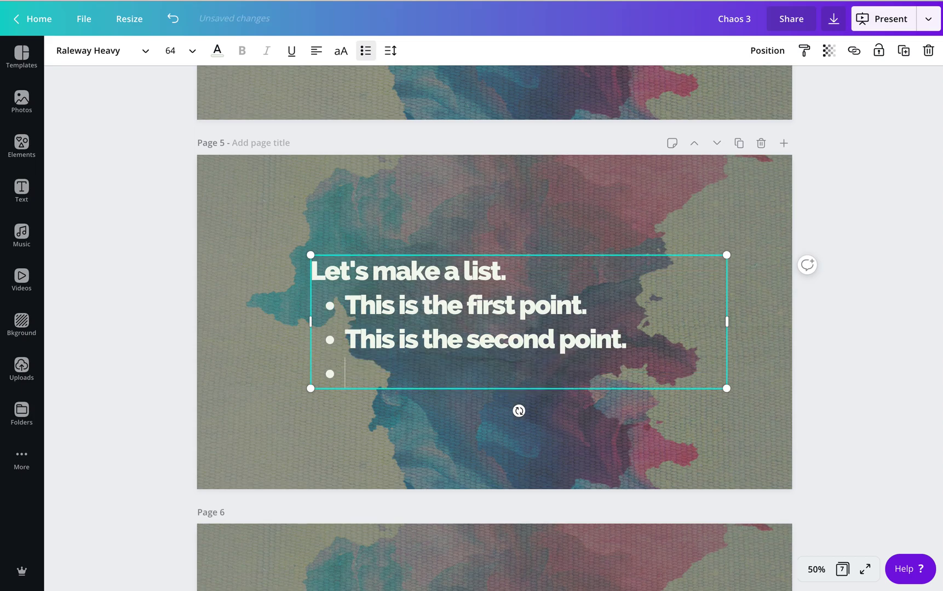
{"action": "type", "text": "This is the third point."}
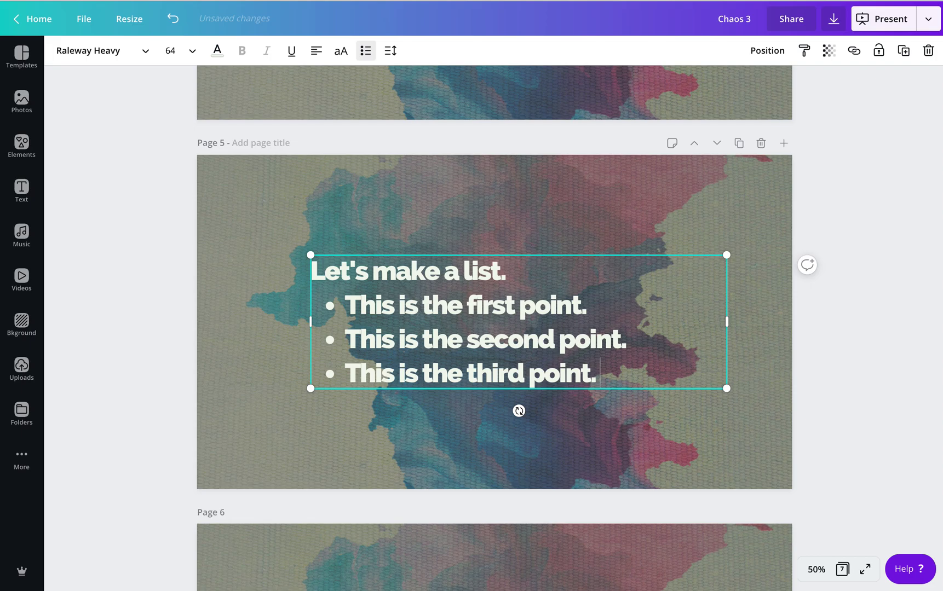
{"action": "left_click", "coordinate": [616, 416]}
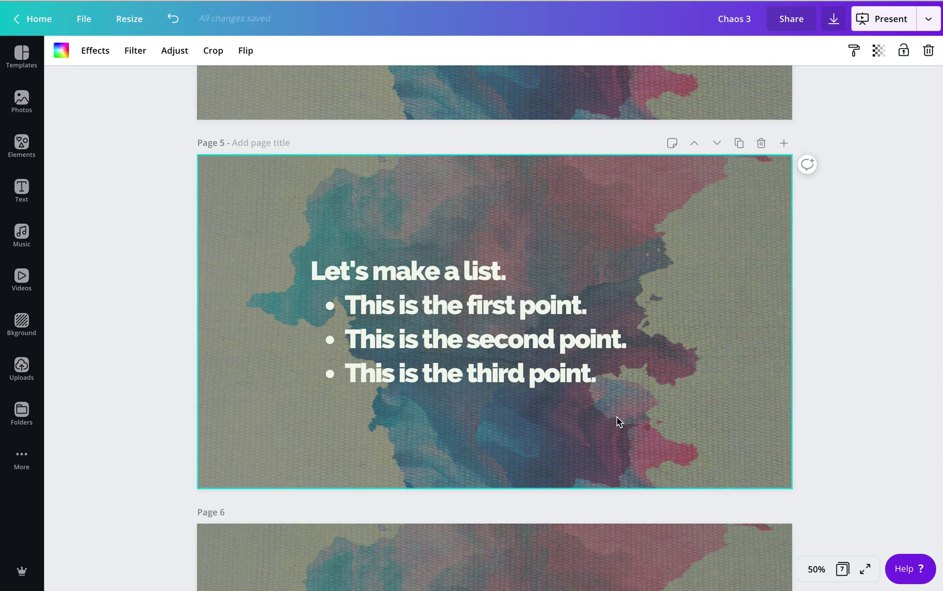
Step: Narrow the page 5 list's text box to just fit its longest line and center it horizontally on the slide
{"action": "left_click", "coordinate": [559, 348]}
{"action": "left_click_drag", "start_coordinate": [727, 322], "coordinate": [642, 316]}
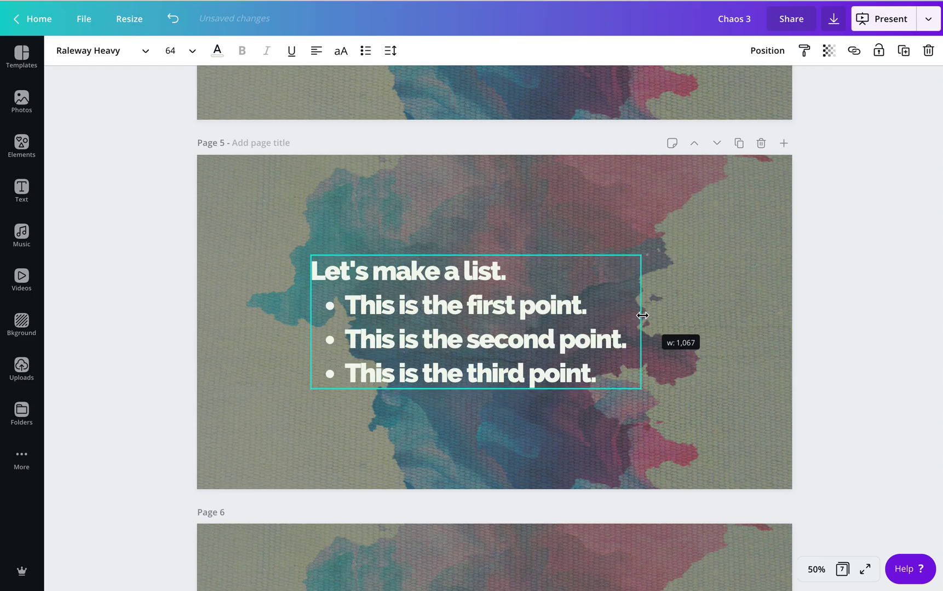
{"action": "left_click", "coordinate": [551, 386]}
{"action": "mouse_move", "coordinate": [488, 350]}
{"action": "left_mouse_down"}
{"action": "mouse_move", "coordinate": [518, 344]}
{"action": "mouse_move", "coordinate": [506, 347]}
{"action": "left_mouse_up"}
{"action": "left_click", "coordinate": [564, 434]}
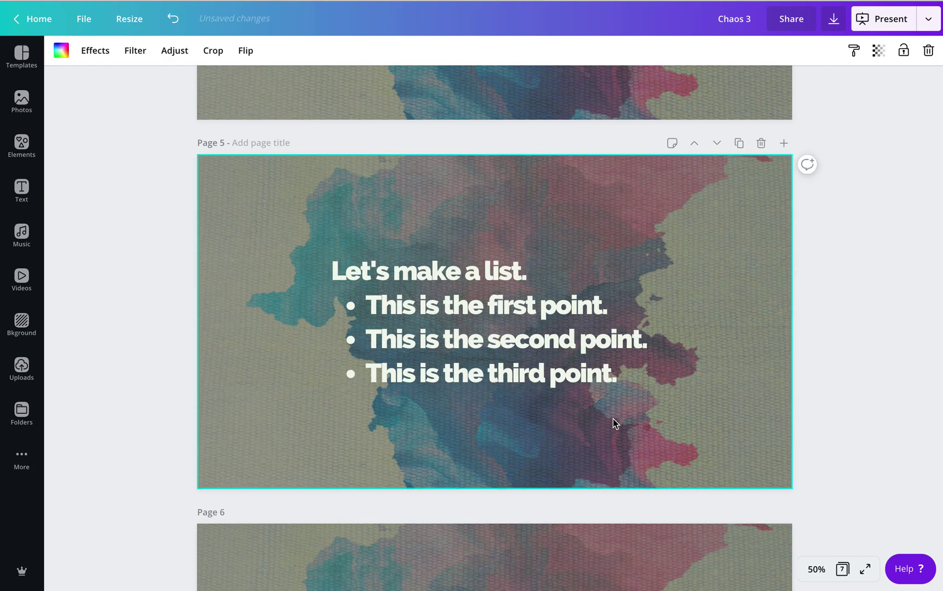
Step: Apply the Raleway font to the three bullet points on page 5
{"action": "left_click", "coordinate": [557, 364]}
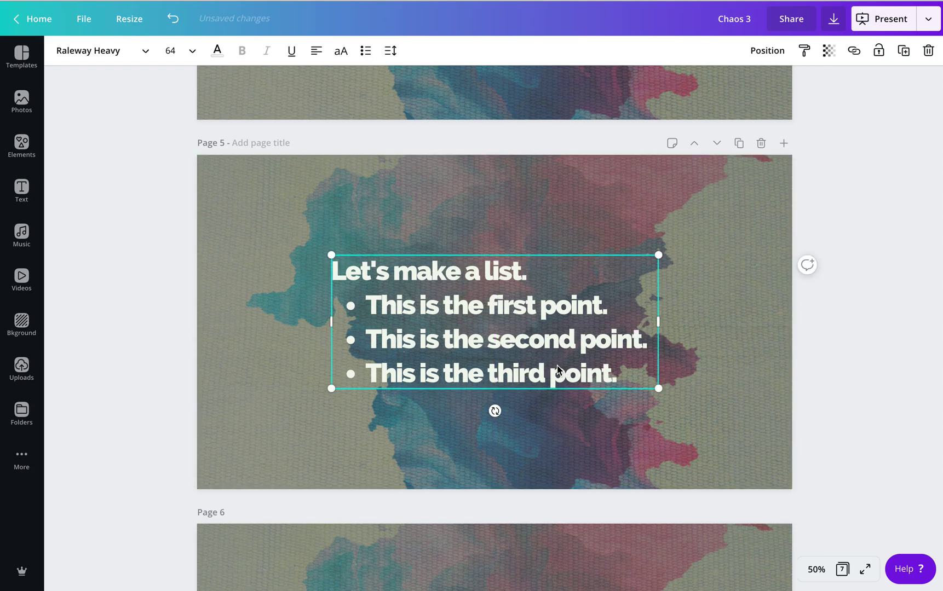
{"action": "left_click_drag", "start_coordinate": [623, 378], "coordinate": [368, 306]}
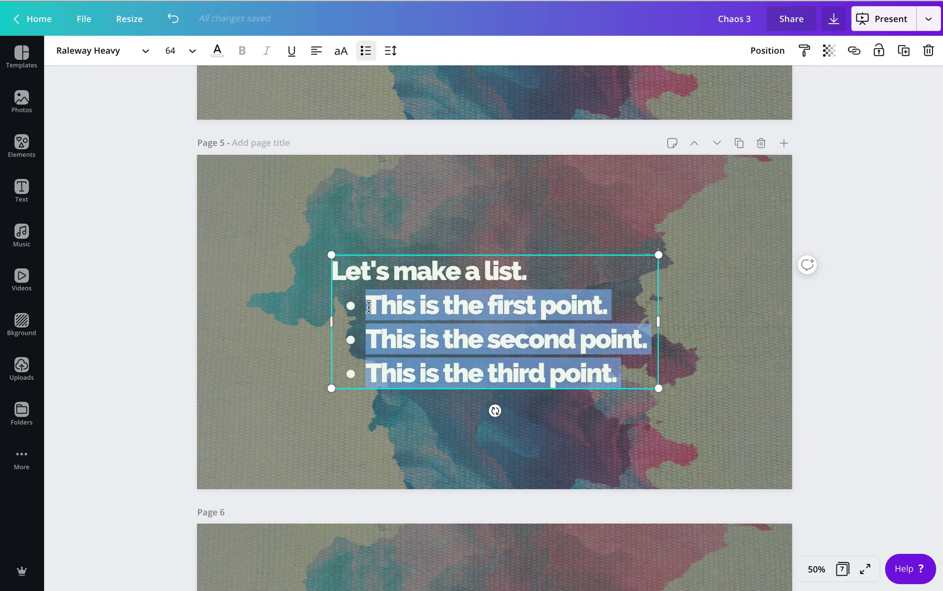
{"action": "left_click", "coordinate": [145, 51]}
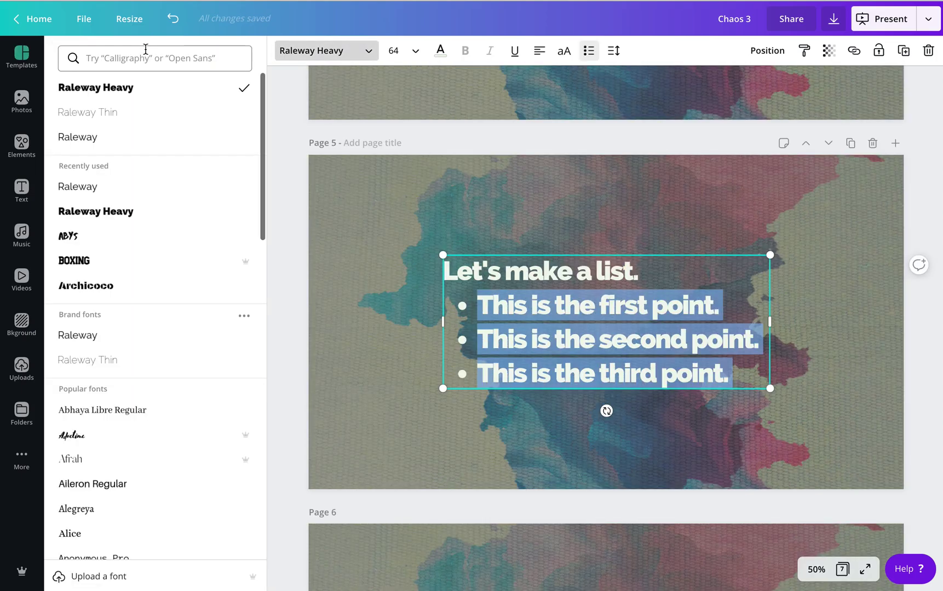
{"action": "left_click", "coordinate": [104, 139]}
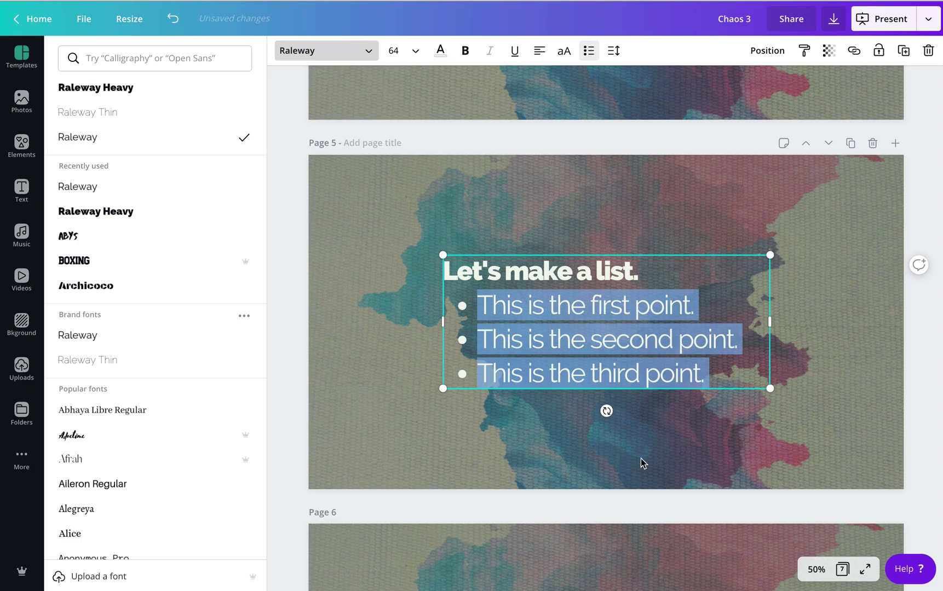
{"action": "left_click", "coordinate": [650, 436]}
{"action": "left_click", "coordinate": [578, 435]}
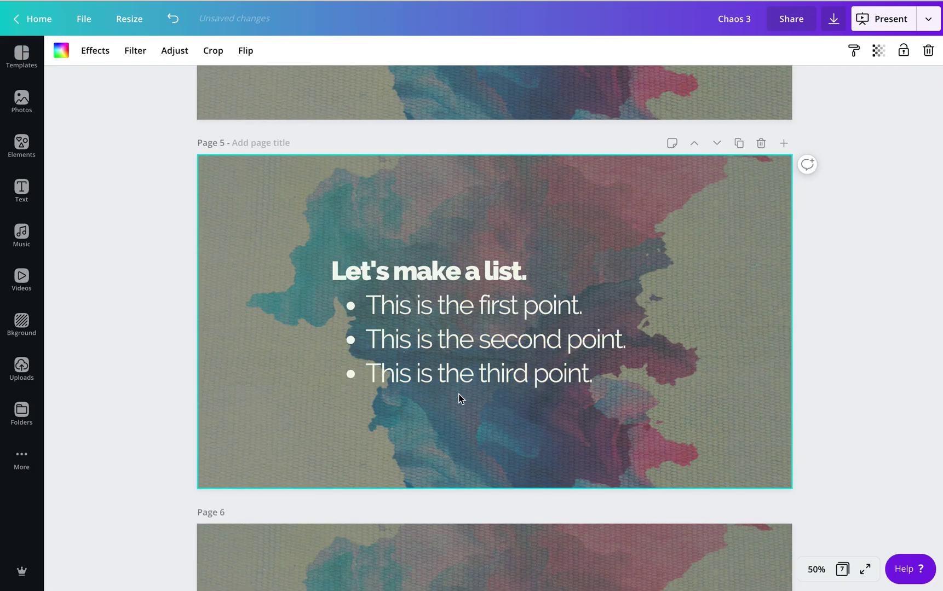
Step: Compare the fonts of the "Let's make a list." heading and the bullet points on page 5 by selecting each separately
{"action": "triple_click", "coordinate": [428, 274]}
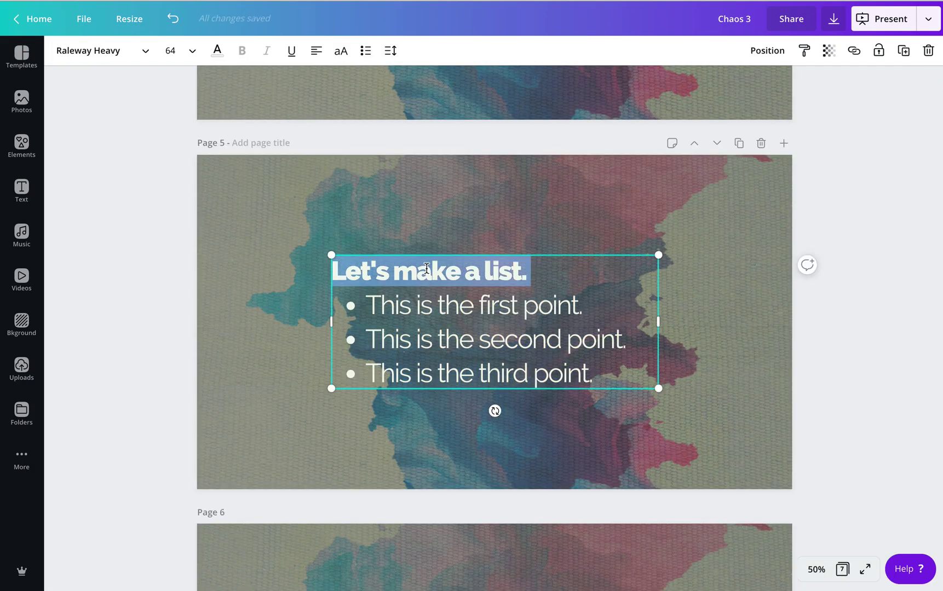
{"action": "left_click", "coordinate": [482, 337]}
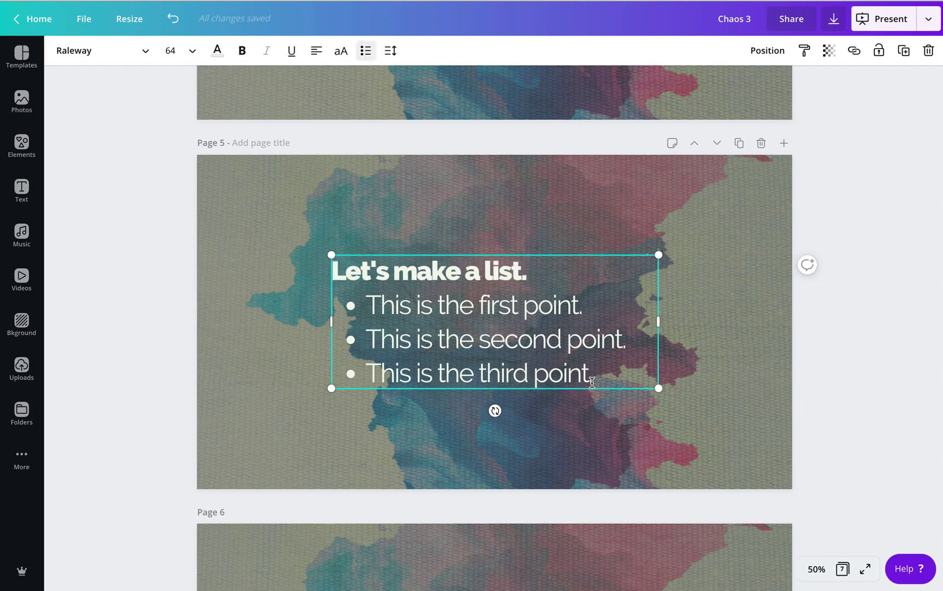
{"action": "triple_click", "coordinate": [466, 275]}
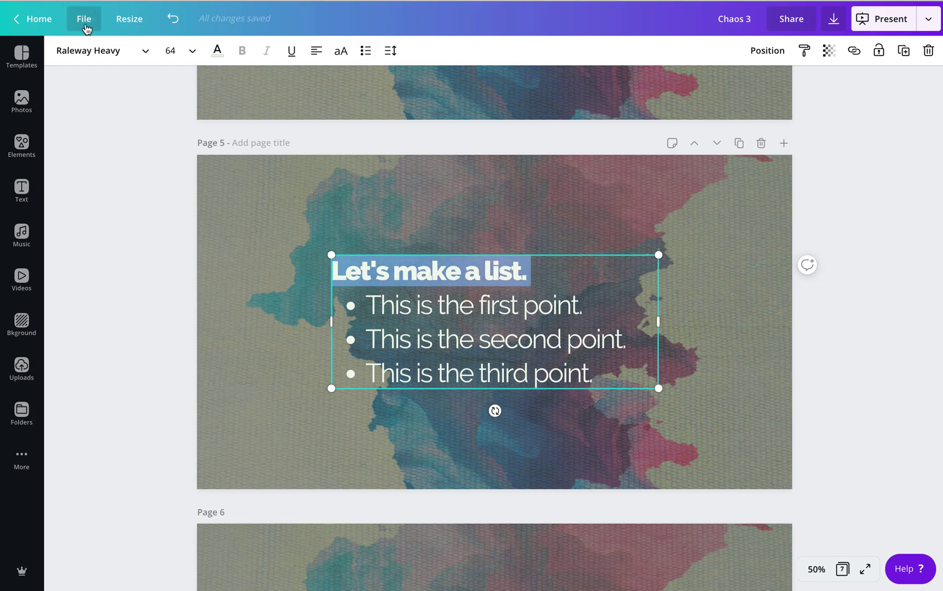
{"action": "left_click", "coordinate": [504, 340]}
{"action": "left_click_drag", "start_coordinate": [592, 378], "coordinate": [362, 303]}
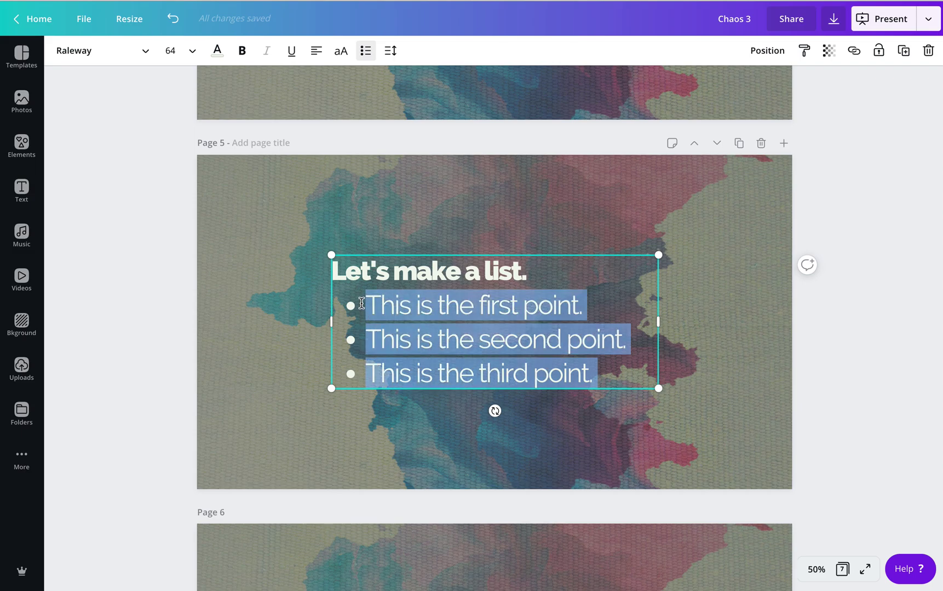
{"action": "left_click", "coordinate": [547, 453]}
Step: Narrow the page 5 text box to fit the lighter bullet text and center it horizontally again
{"action": "left_click", "coordinate": [594, 358]}
{"action": "left_click_drag", "start_coordinate": [657, 319], "coordinate": [643, 319]}
{"action": "mouse_move", "coordinate": [484, 330]}
{"action": "left_mouse_down"}
{"action": "mouse_move", "coordinate": [498, 322]}
{"action": "mouse_move", "coordinate": [486, 319]}
{"action": "left_mouse_up"}
{"action": "left_click", "coordinate": [429, 434]}
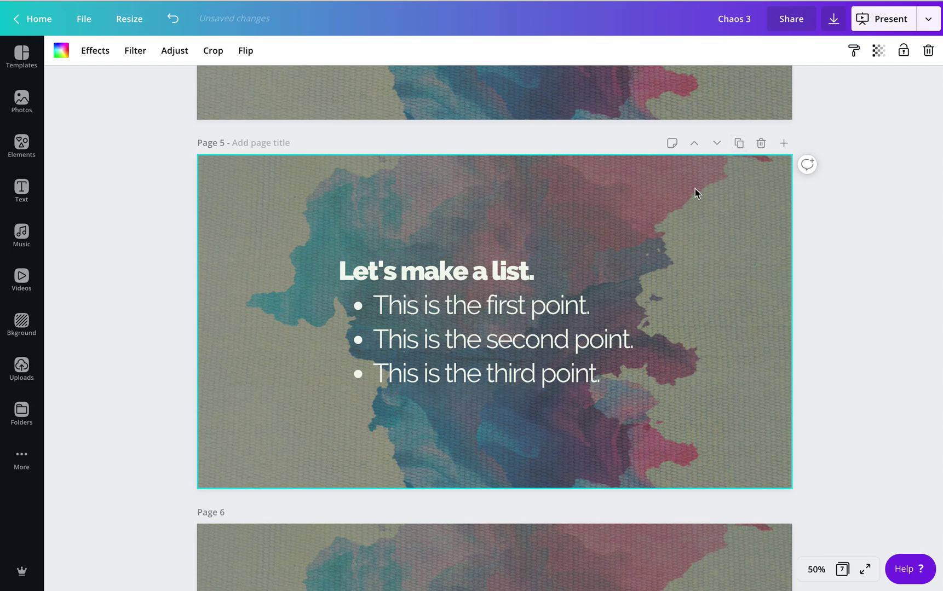
Step: Duplicate the page 5 list slide three times
{"action": "left_click", "coordinate": [739, 145]}
{"action": "left_click", "coordinate": [739, 144]}
{"action": "left_click", "coordinate": [738, 145]}
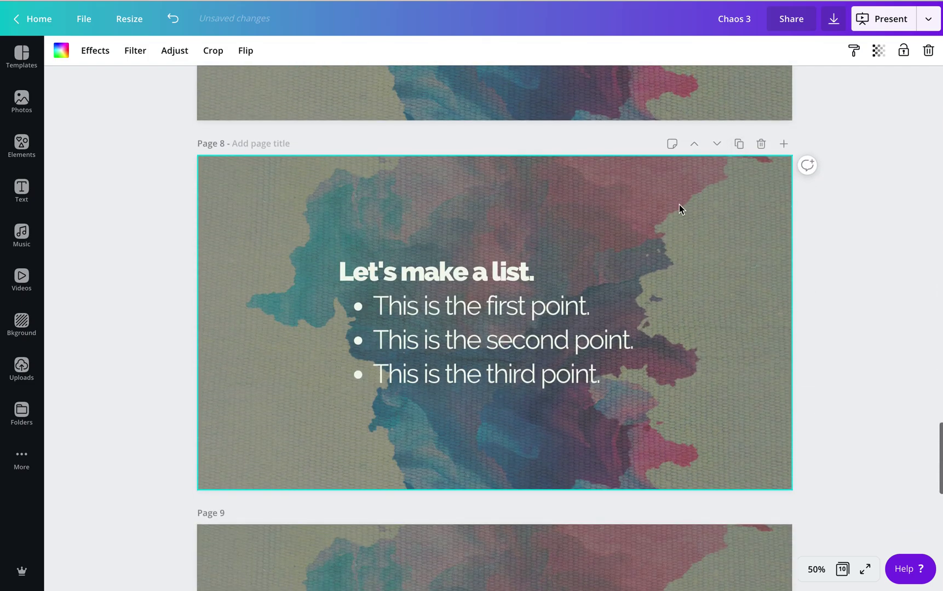
Step: Delete all three bullet points on page 5, keeping only the "Let's make a list." heading
{"action": "scroll", "coordinate": [679, 205], "scroll_direction": "up", "scroll_amount": 15}
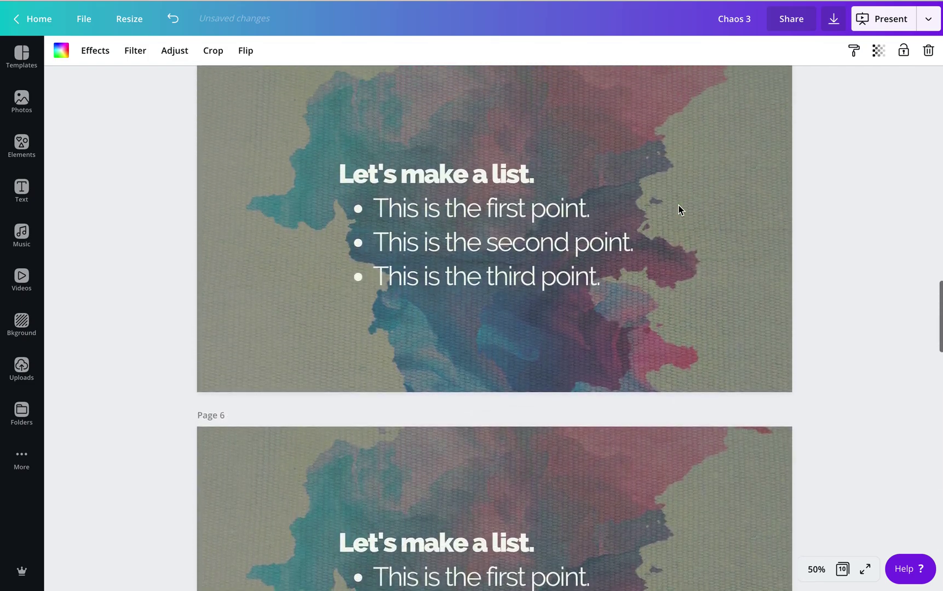
{"action": "left_click", "coordinate": [542, 293]}
{"action": "left_click_drag", "start_coordinate": [604, 347], "coordinate": [379, 285]}
{"action": "key", "text": "BackSpace"}
{"action": "key", "text": "BackSpace"}
{"action": "key", "text": "BackSpace"}
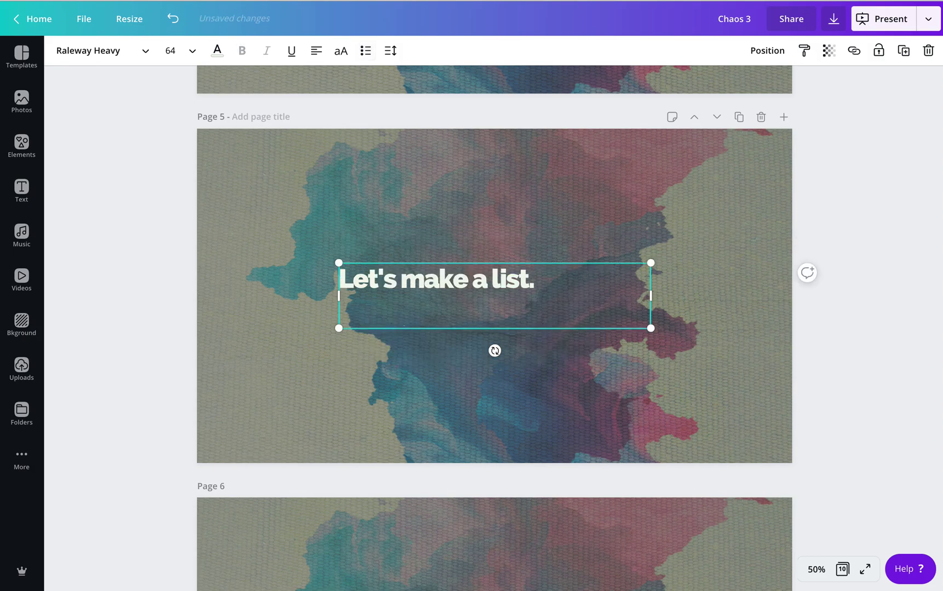
{"action": "left_click", "coordinate": [633, 348]}
Step: Delete the second and third bullet points on page 6, keeping the heading and the first point
{"action": "scroll", "coordinate": [633, 350], "scroll_direction": "down", "scroll_amount": 3}
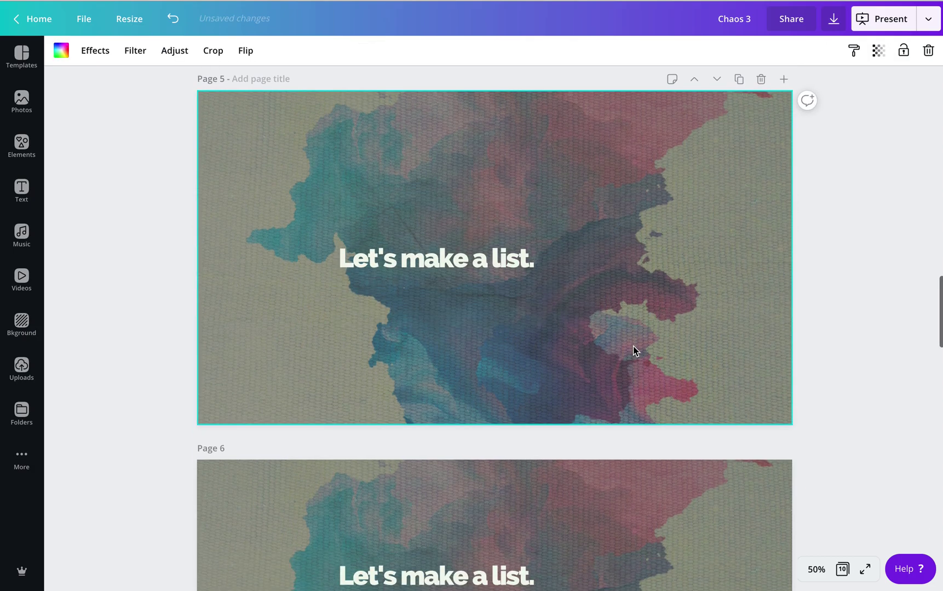
{"action": "left_click", "coordinate": [567, 517]}
{"action": "left_click_drag", "start_coordinate": [605, 517], "coordinate": [370, 483]}
{"action": "key", "text": "BackSpace"}
{"action": "key", "text": "BackSpace"}
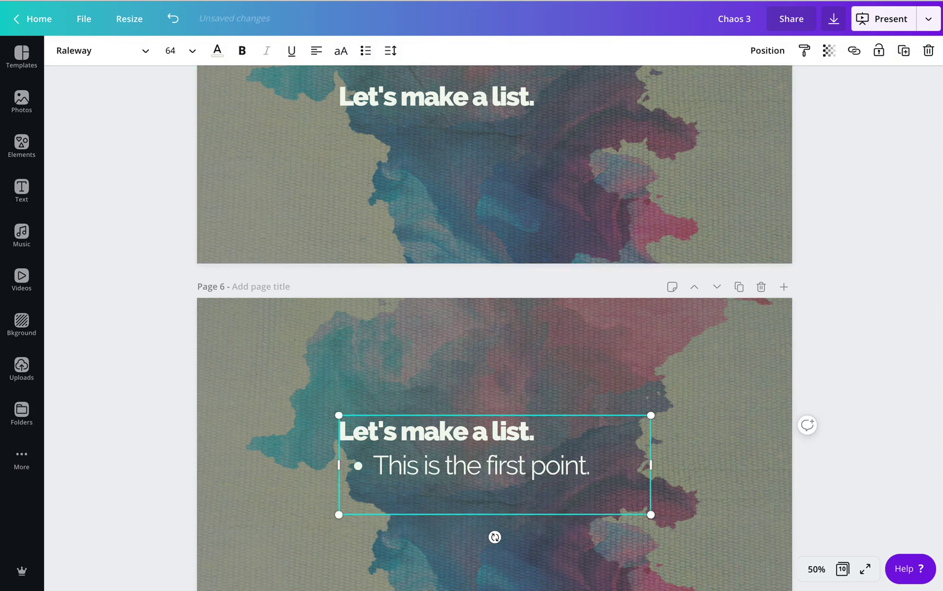
{"action": "left_click", "coordinate": [397, 395]}
Step: Delete the third bullet point on page 7, keeping the heading and the first two points
{"action": "scroll", "coordinate": [421, 395], "scroll_direction": "down", "scroll_amount": 5}
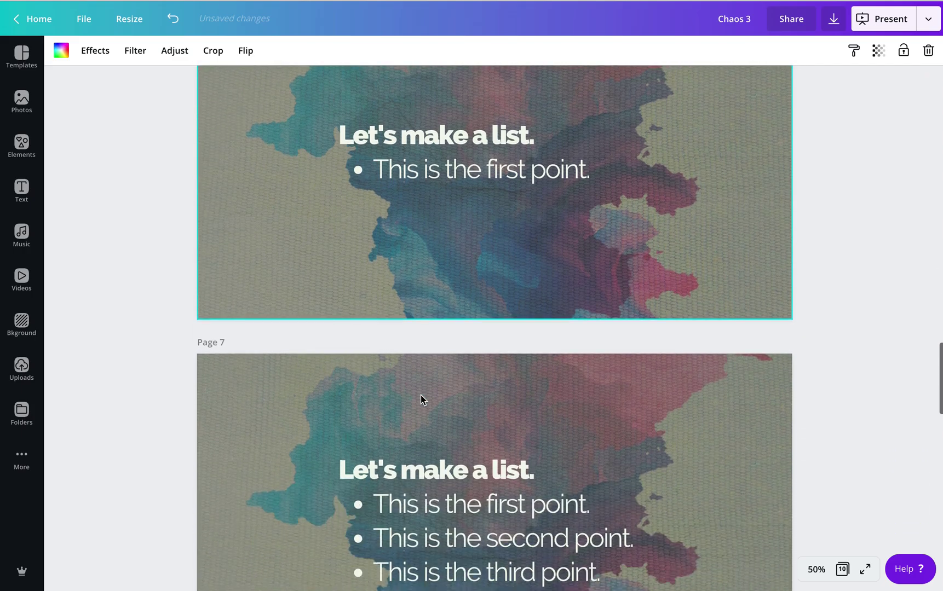
{"action": "scroll", "coordinate": [420, 395], "scroll_direction": "down", "scroll_amount": 2}
{"action": "triple_click", "coordinate": [486, 482]}
{"action": "left_click", "coordinate": [590, 493]}
{"action": "left_click_drag", "start_coordinate": [610, 491], "coordinate": [343, 481]}
{"action": "key", "text": "BackSpace"}
{"action": "key", "text": "BackSpace"}
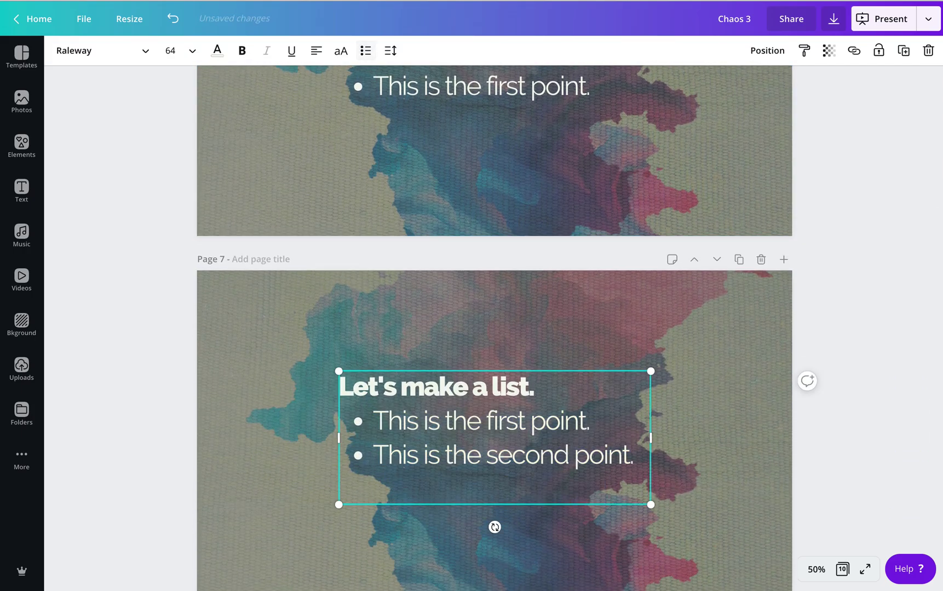
{"action": "left_click", "coordinate": [569, 517]}
Step: Review the point-by-point list sequence on pages 5 to 8 and the surrounding slides, ending at page 1
{"action": "scroll", "coordinate": [567, 509], "scroll_direction": "down", "scroll_amount": 6}
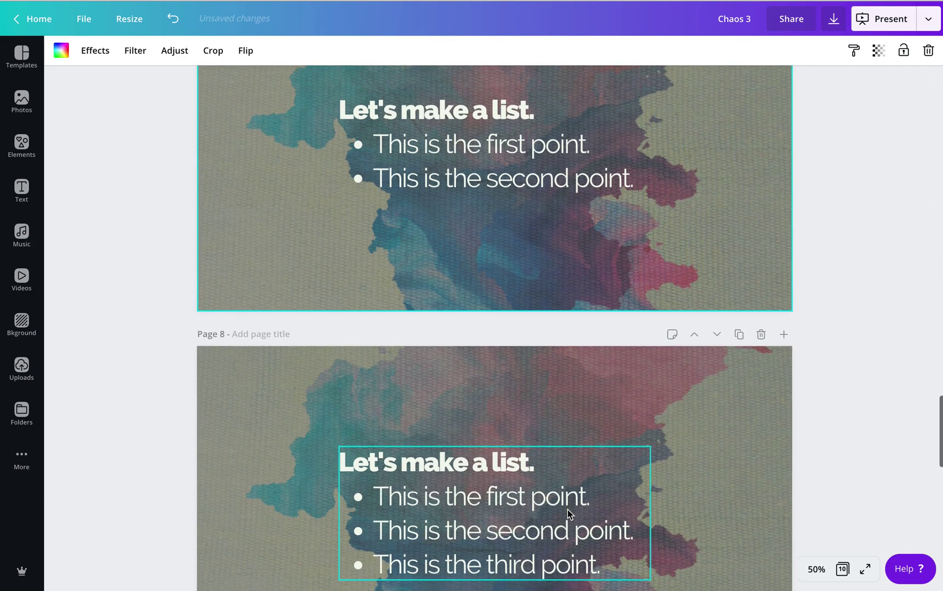
{"action": "scroll", "coordinate": [620, 530], "scroll_direction": "up", "scroll_amount": 15}
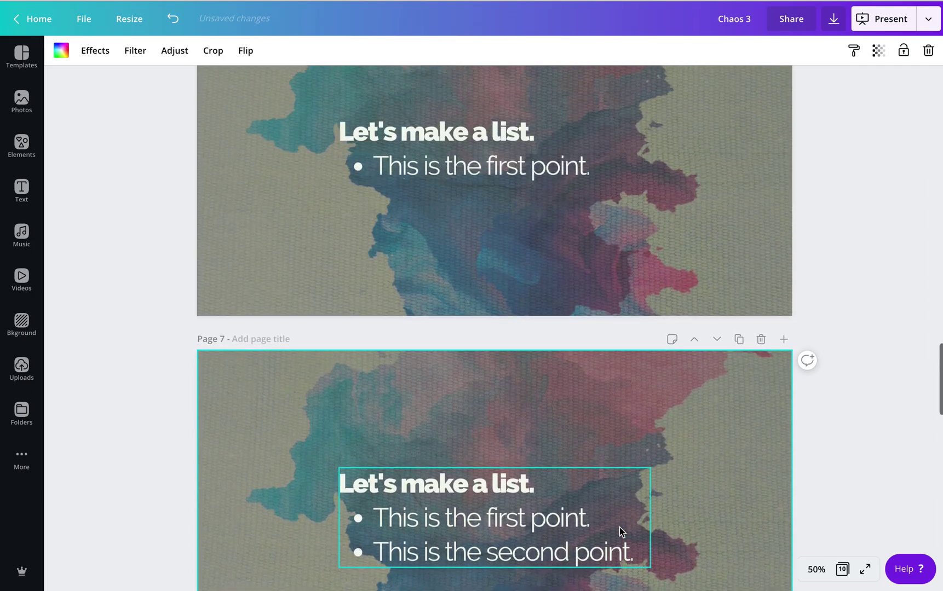
{"action": "scroll", "coordinate": [619, 528], "scroll_direction": "up", "scroll_amount": 1}
{"action": "scroll", "coordinate": [619, 527], "scroll_direction": "down", "scroll_amount": 1}
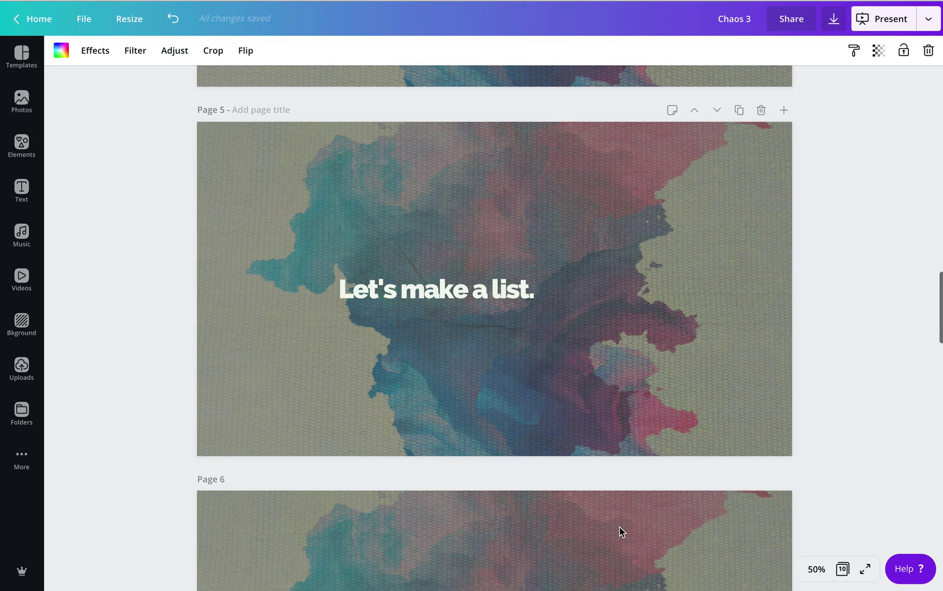
{"action": "scroll", "coordinate": [471, 334], "scroll_direction": "down", "scroll_amount": 5}
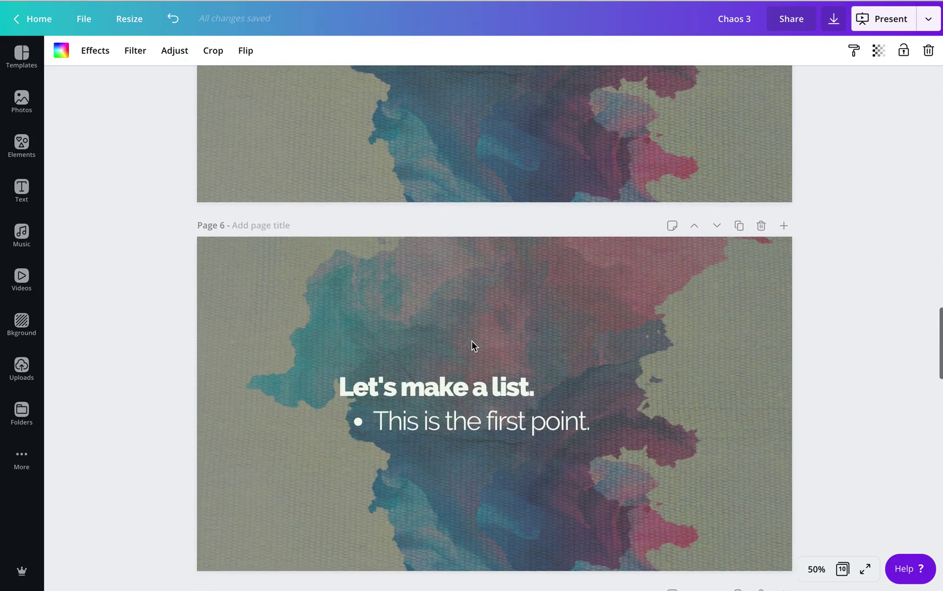
{"action": "scroll", "coordinate": [493, 361], "scroll_direction": "down", "scroll_amount": 6}
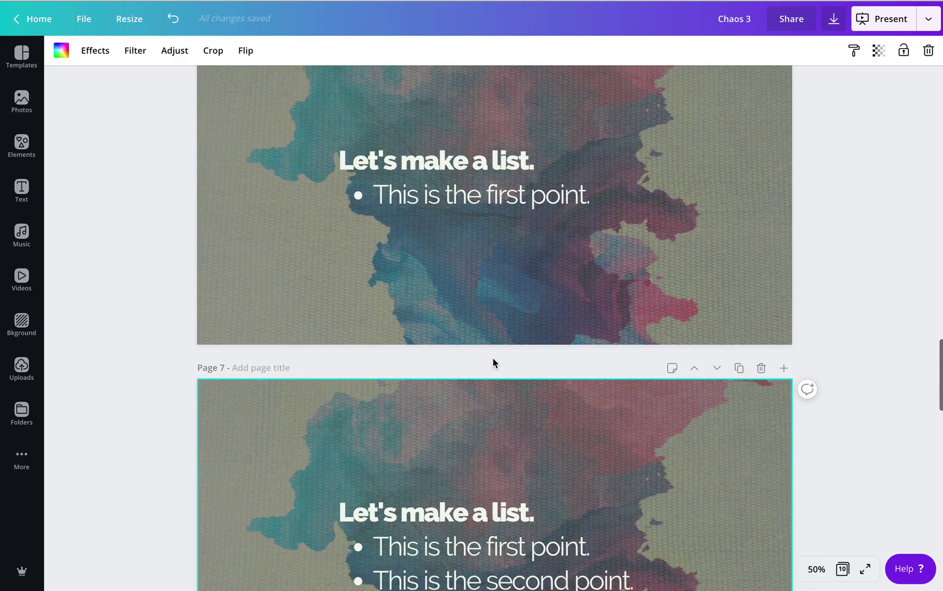
{"action": "scroll", "coordinate": [491, 360], "scroll_direction": "down", "scroll_amount": 3}
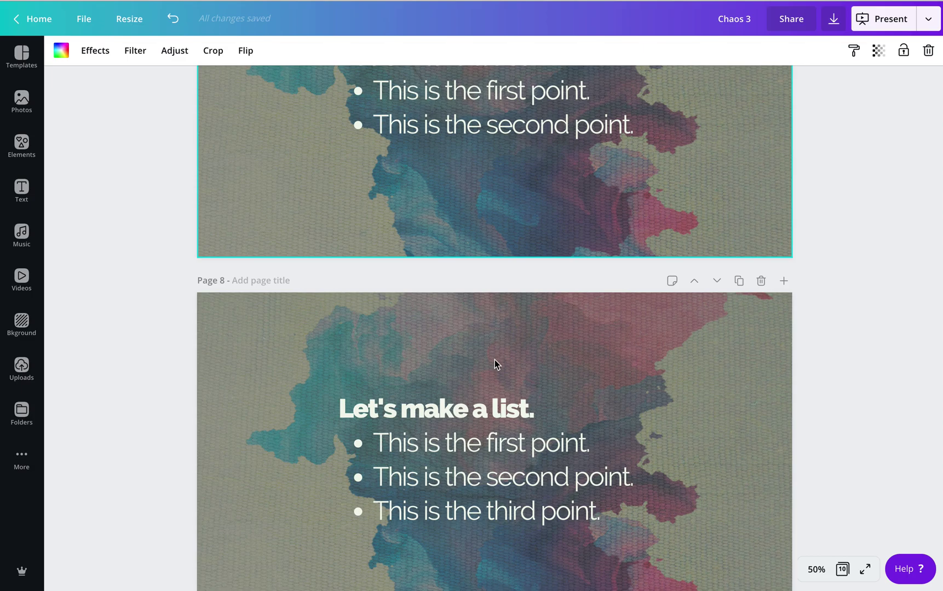
{"action": "scroll", "coordinate": [495, 363], "scroll_direction": "down", "scroll_amount": 1}
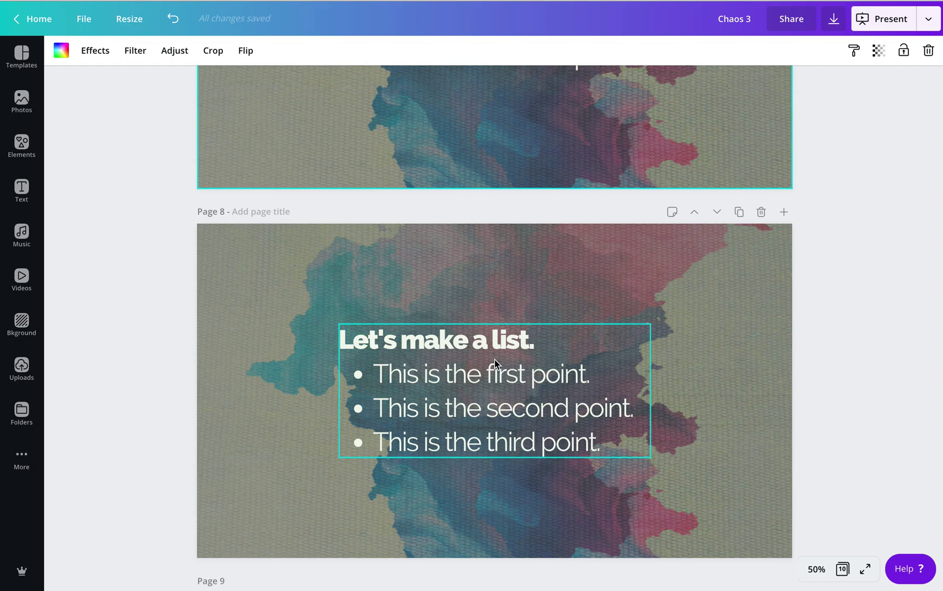
{"action": "scroll", "coordinate": [494, 360], "scroll_direction": "up", "scroll_amount": 10}
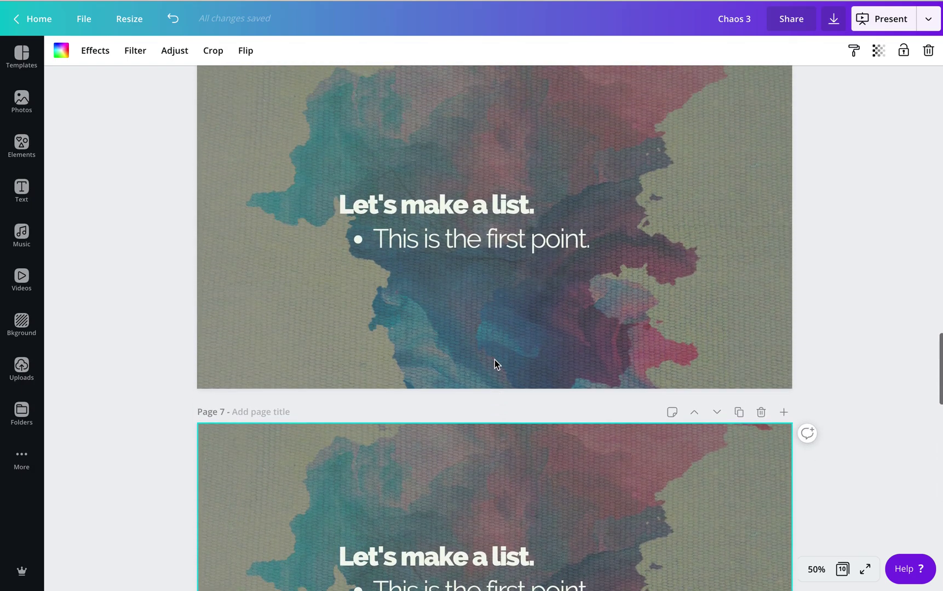
{"action": "scroll", "coordinate": [524, 369], "scroll_direction": "up", "scroll_amount": 4}
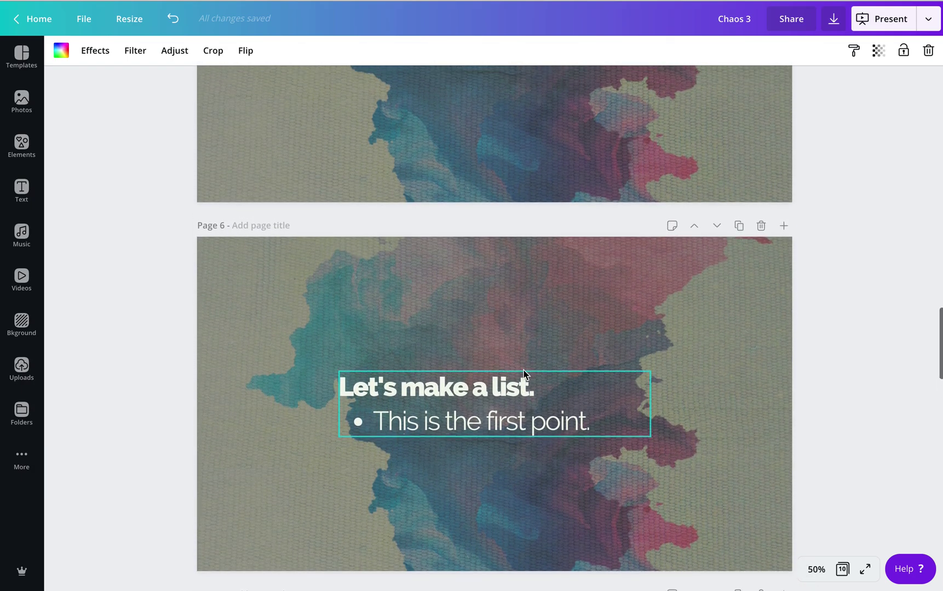
{"action": "scroll", "coordinate": [524, 375], "scroll_direction": "up", "scroll_amount": 1}
{"action": "scroll", "coordinate": [524, 375], "scroll_direction": "down", "scroll_amount": 12}
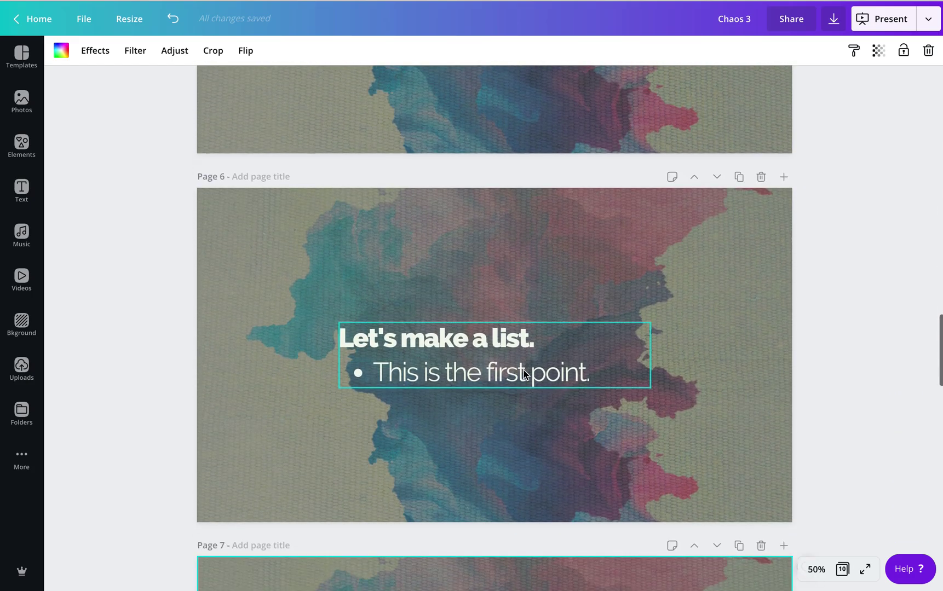
{"action": "scroll", "coordinate": [524, 374], "scroll_direction": "down", "scroll_amount": 10}
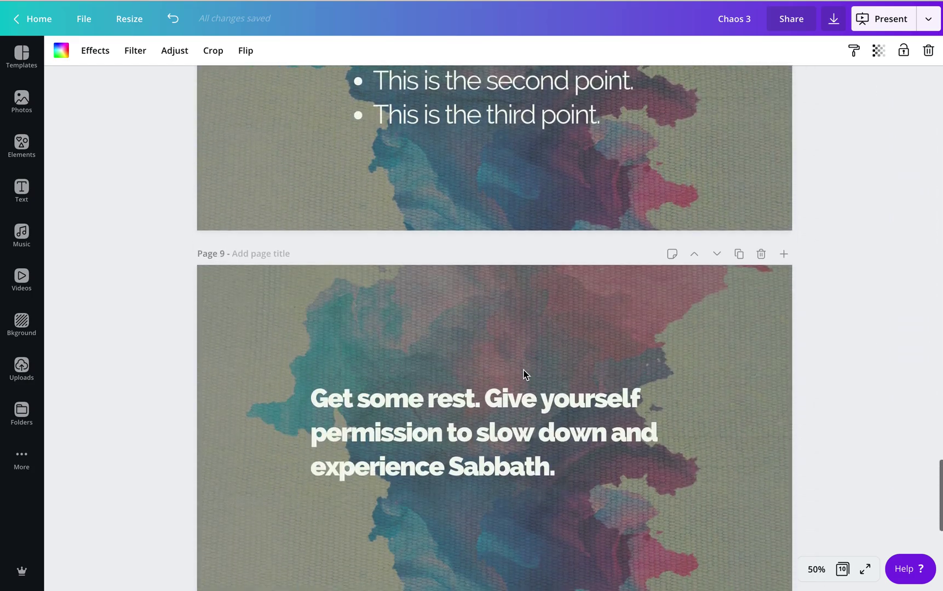
{"action": "scroll", "coordinate": [524, 371], "scroll_direction": "up", "scroll_amount": 20}
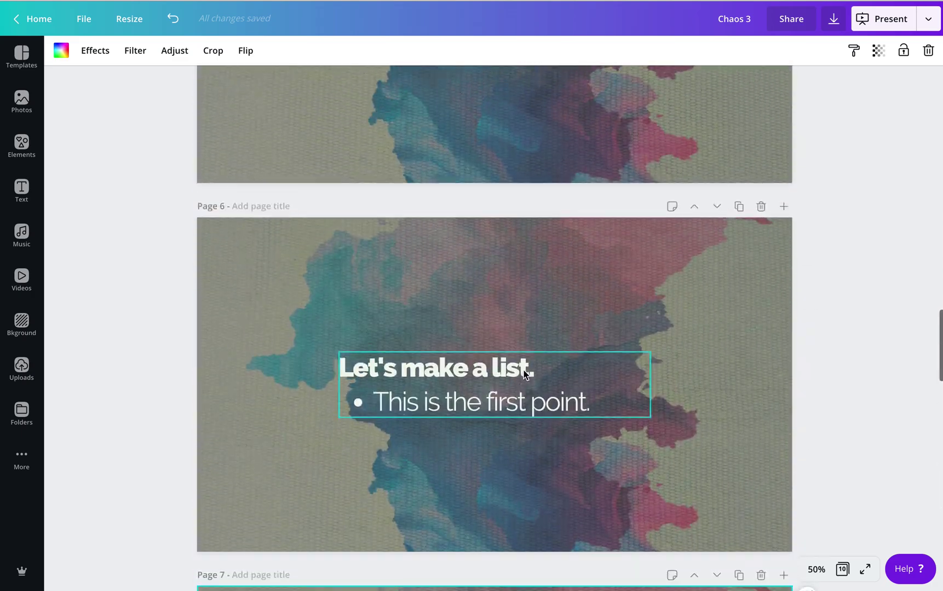
{"action": "scroll", "coordinate": [524, 375], "scroll_direction": "up", "scroll_amount": 12}
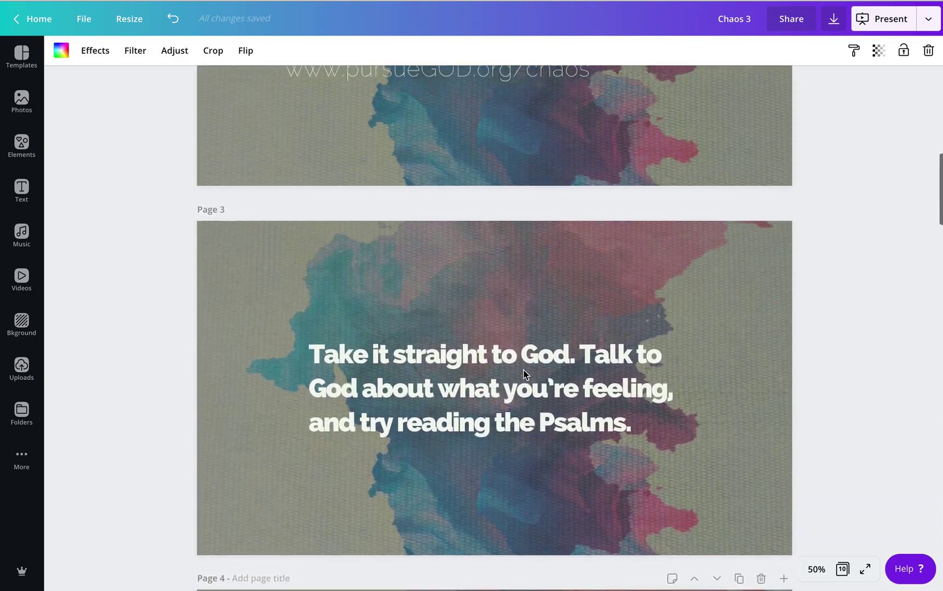
{"action": "scroll", "coordinate": [524, 374], "scroll_direction": "up", "scroll_amount": 7}
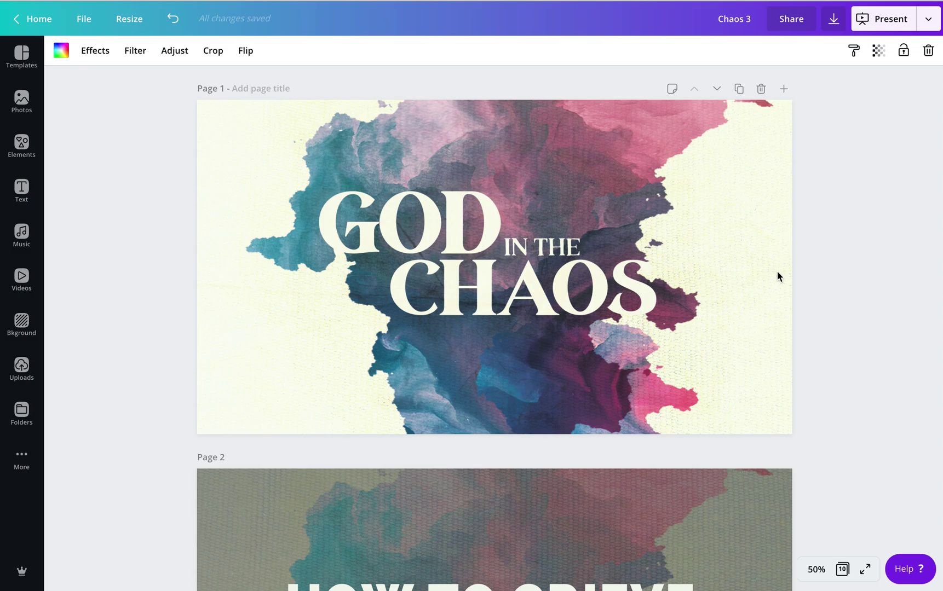
Step: Download all 10 pages of the design as JPG images
{"action": "left_click", "coordinate": [833, 21]}
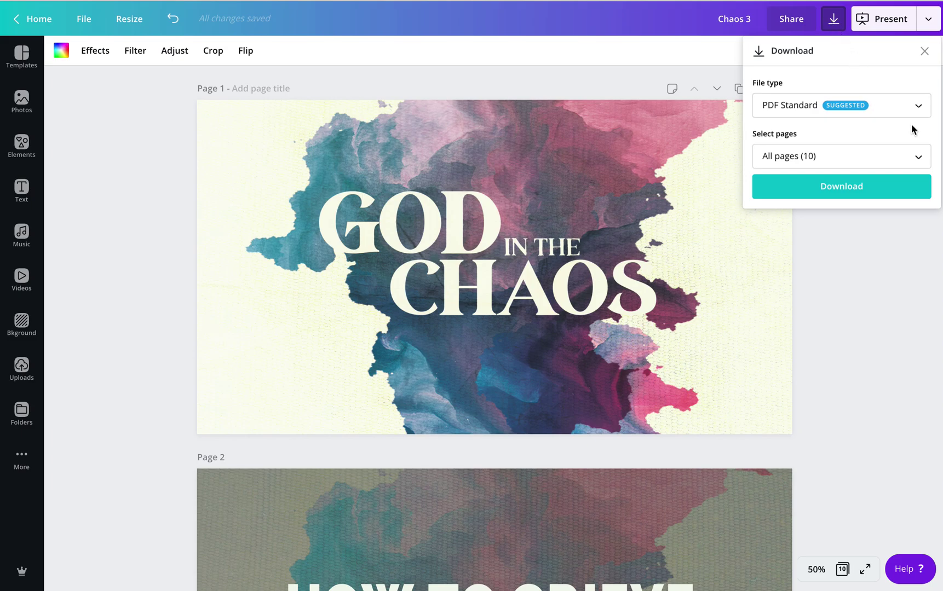
{"action": "left_click", "coordinate": [913, 105]}
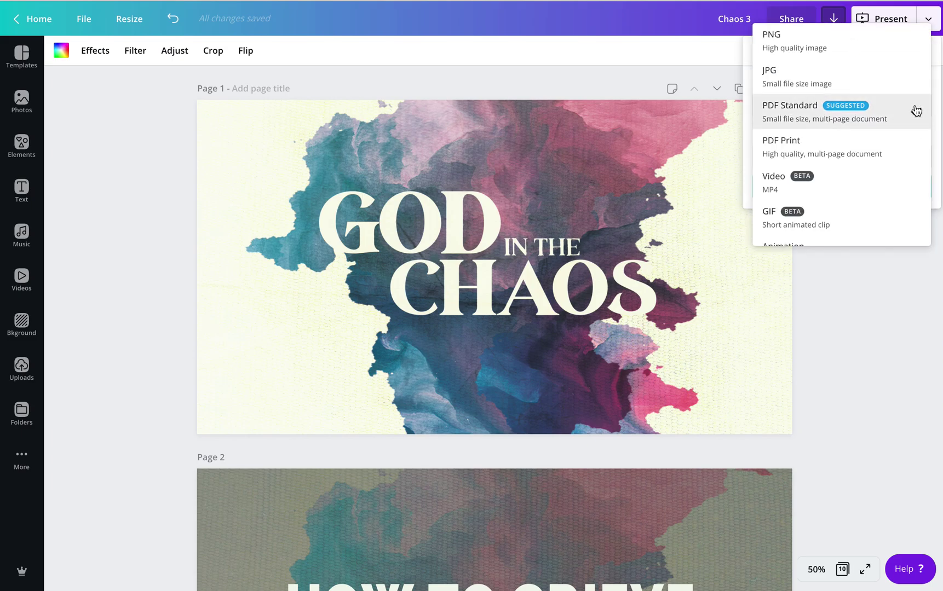
{"action": "left_click", "coordinate": [823, 85]}
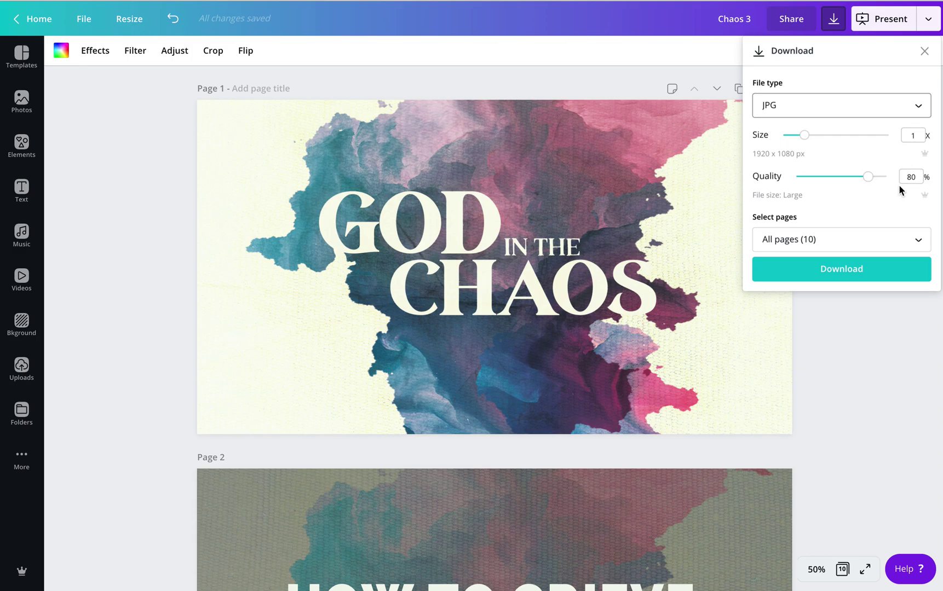
{"action": "left_click", "coordinate": [859, 272]}
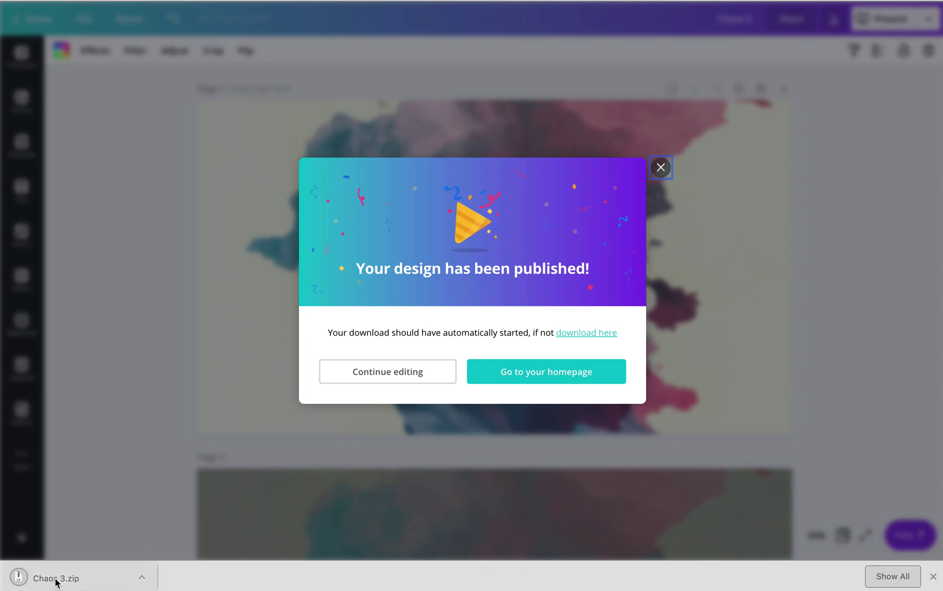
Step: Extract the downloaded Chaos 3.zip, check the exported slide images in the Chaos 3 folder, and return to the design
{"action": "left_click", "coordinate": [75, 581]}
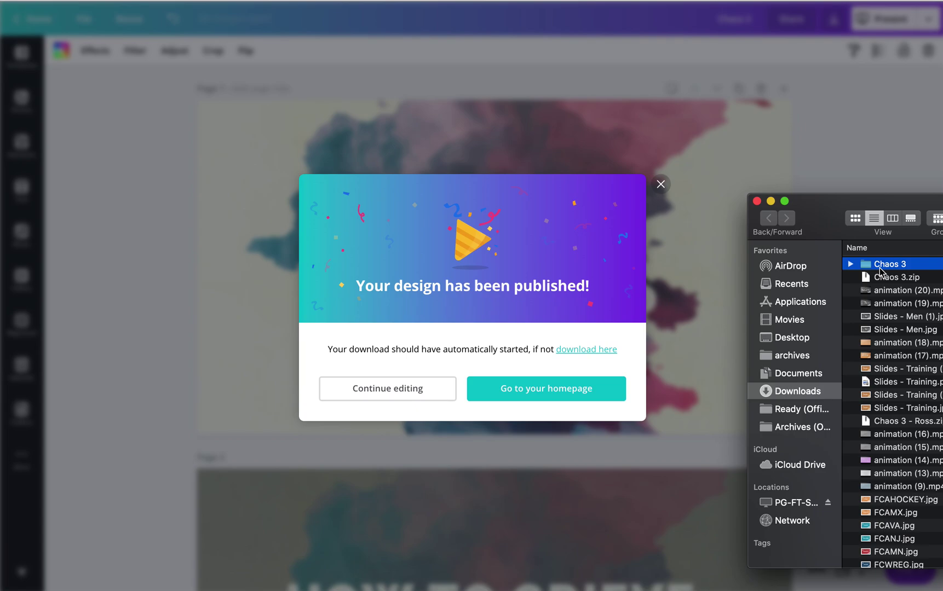
{"action": "double_click", "coordinate": [879, 267]}
{"action": "left_click_drag", "start_coordinate": [822, 201], "coordinate": [208, 81]}
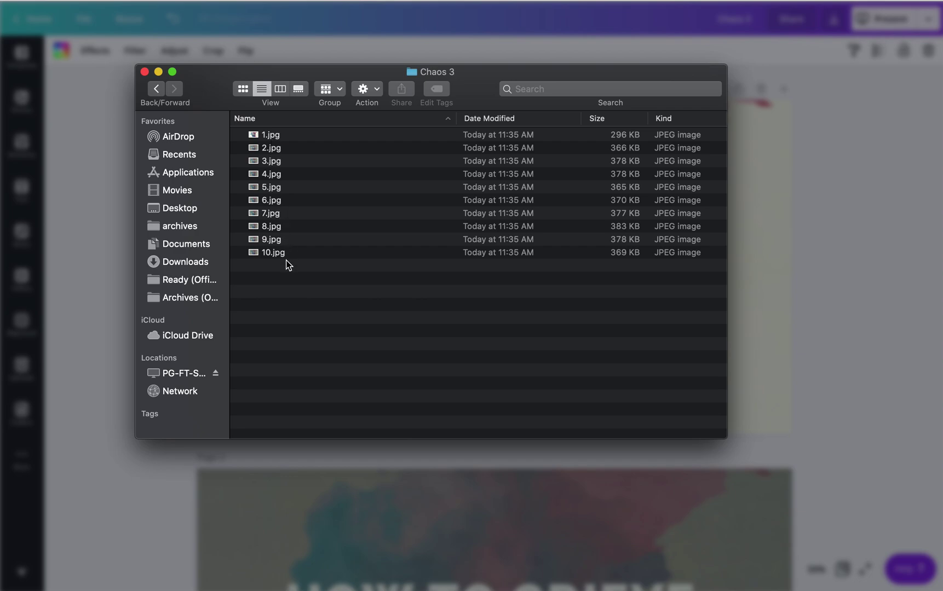
{"action": "left_click", "coordinate": [144, 72]}
{"action": "left_click", "coordinate": [662, 187]}
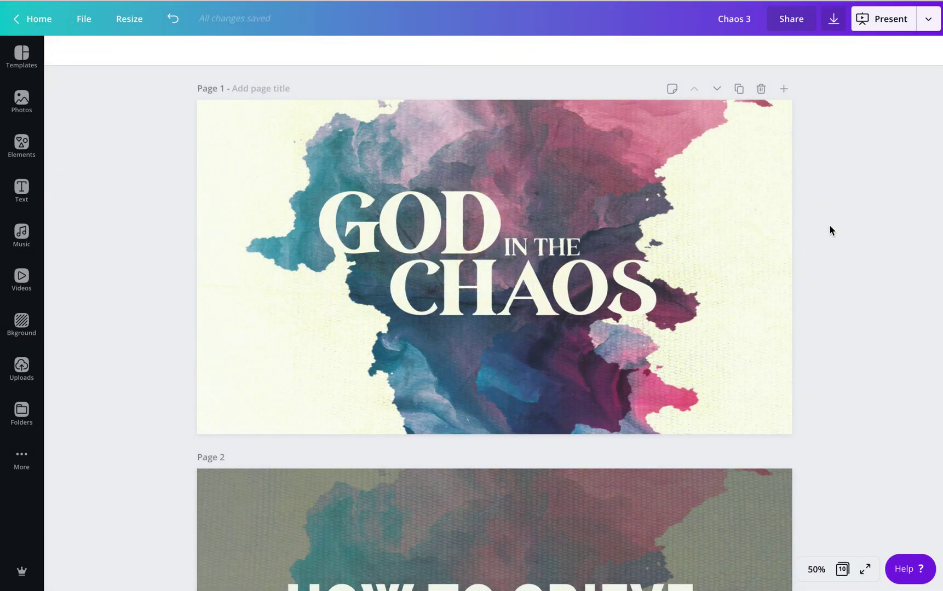
{"action": "scroll", "coordinate": [828, 224], "scroll_direction": "down", "scroll_amount": 10}
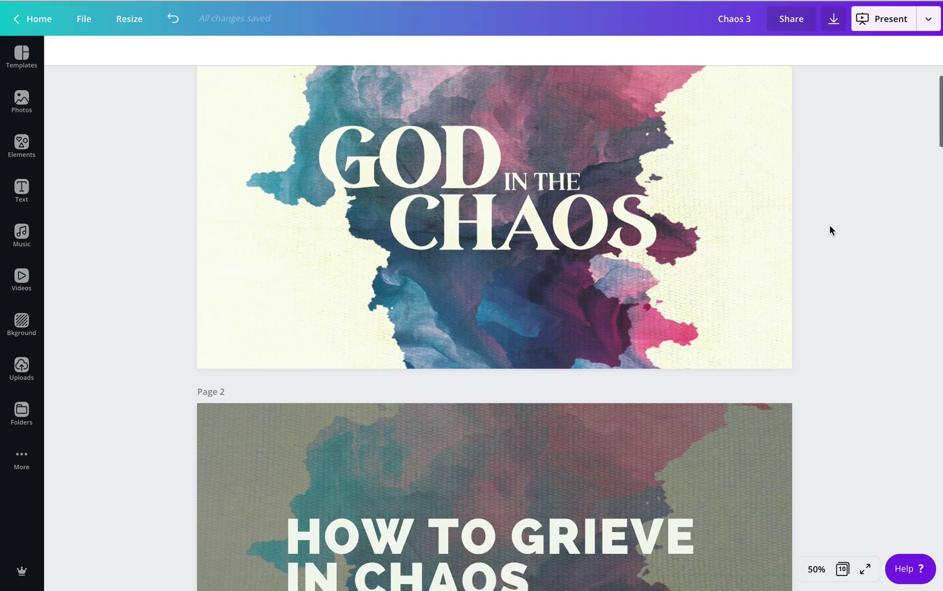
{"action": "scroll", "coordinate": [829, 227], "scroll_direction": "down", "scroll_amount": 8}
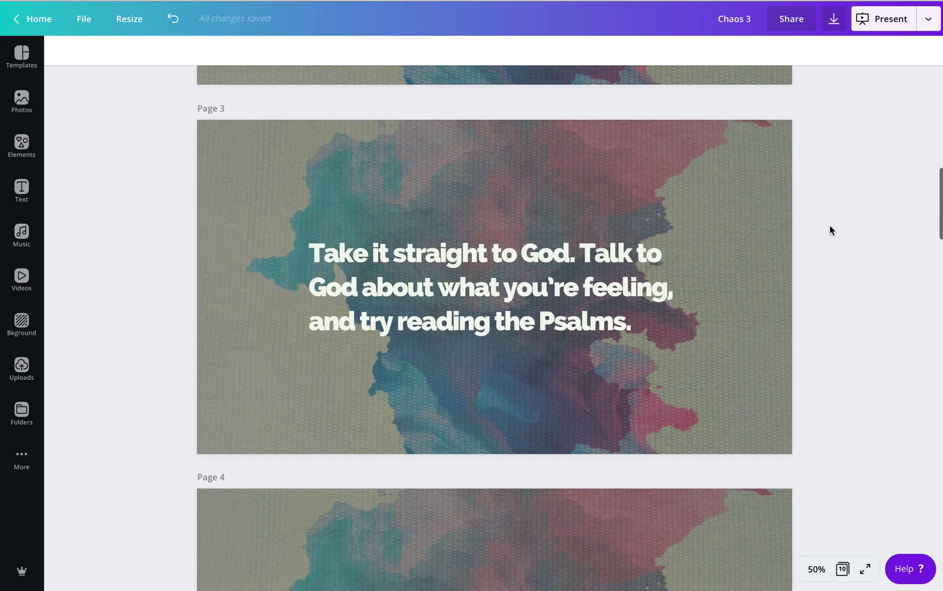
{"action": "scroll", "coordinate": [830, 226], "scroll_direction": "down", "scroll_amount": 3}
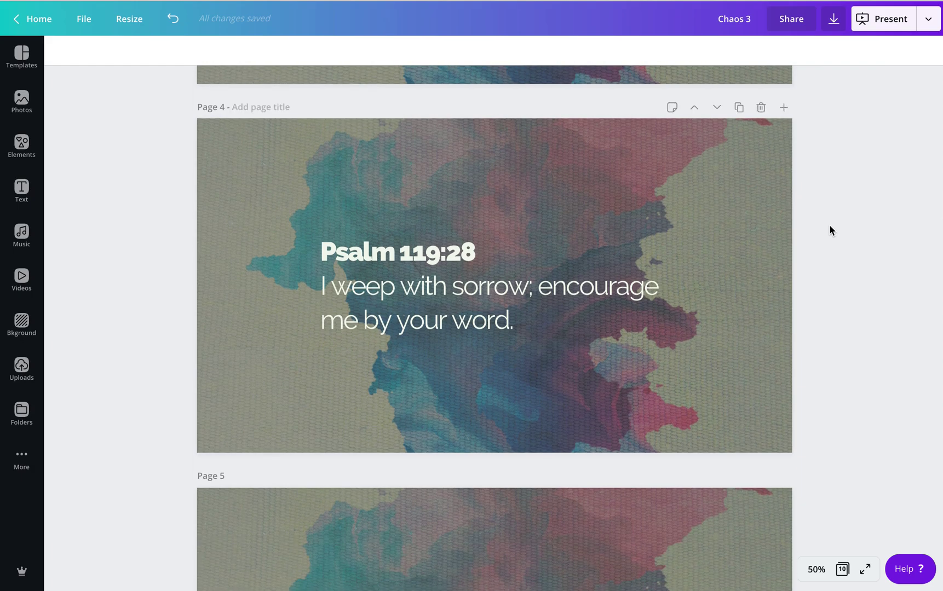
{"action": "scroll", "coordinate": [829, 230], "scroll_direction": "up", "scroll_amount": 3}
{"action": "scroll", "coordinate": [830, 230], "scroll_direction": "down", "scroll_amount": 2}
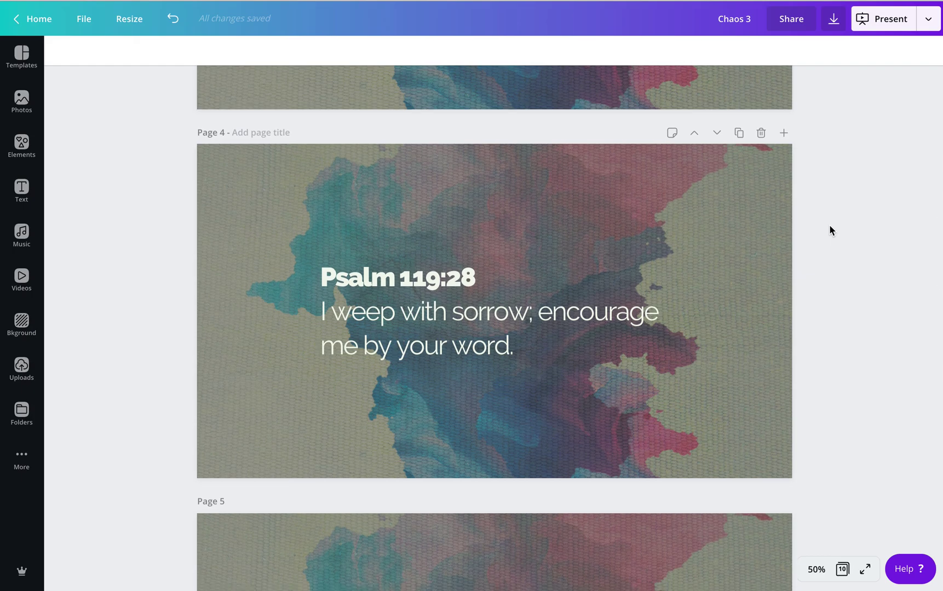